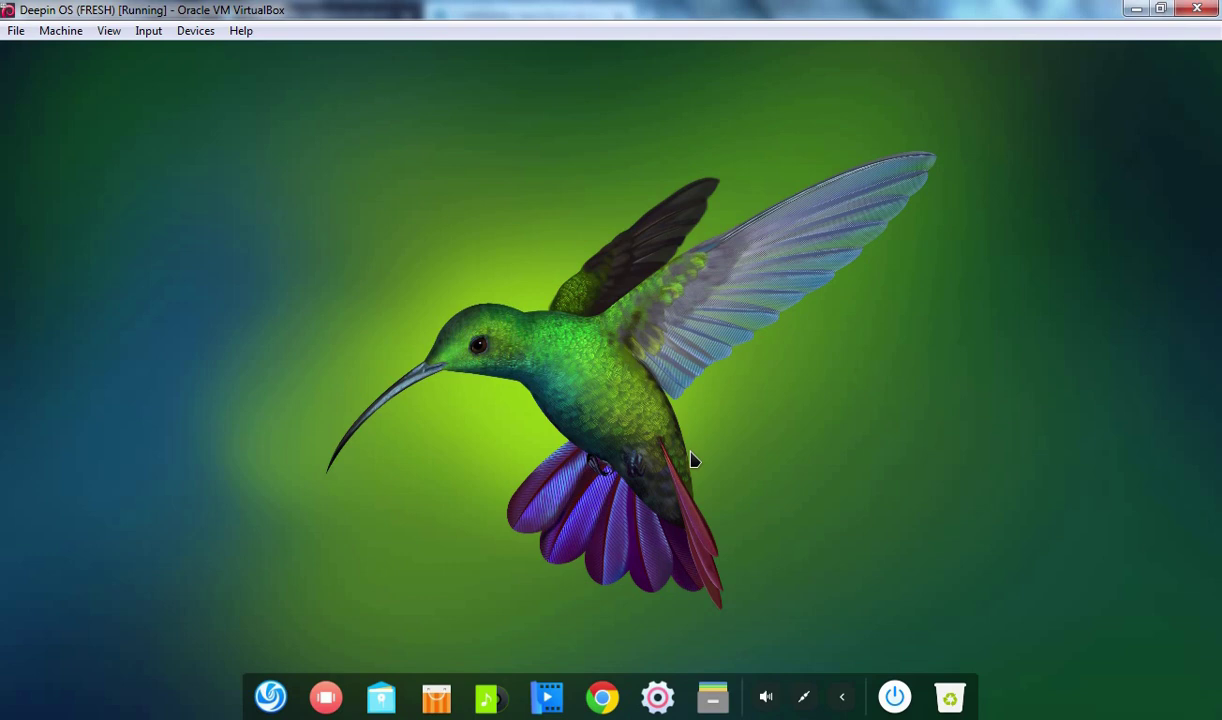
Launch Google Chrome and load gnome-look.org
left_click(602, 697)
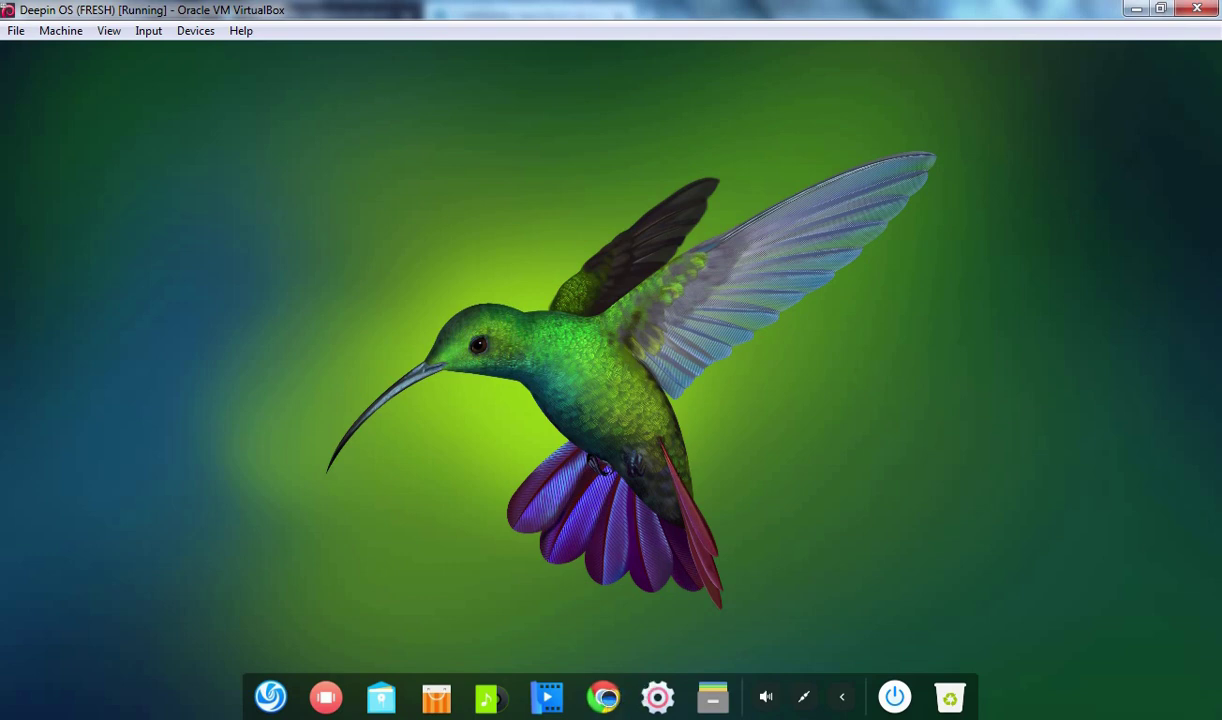
type("gnome-look.org")
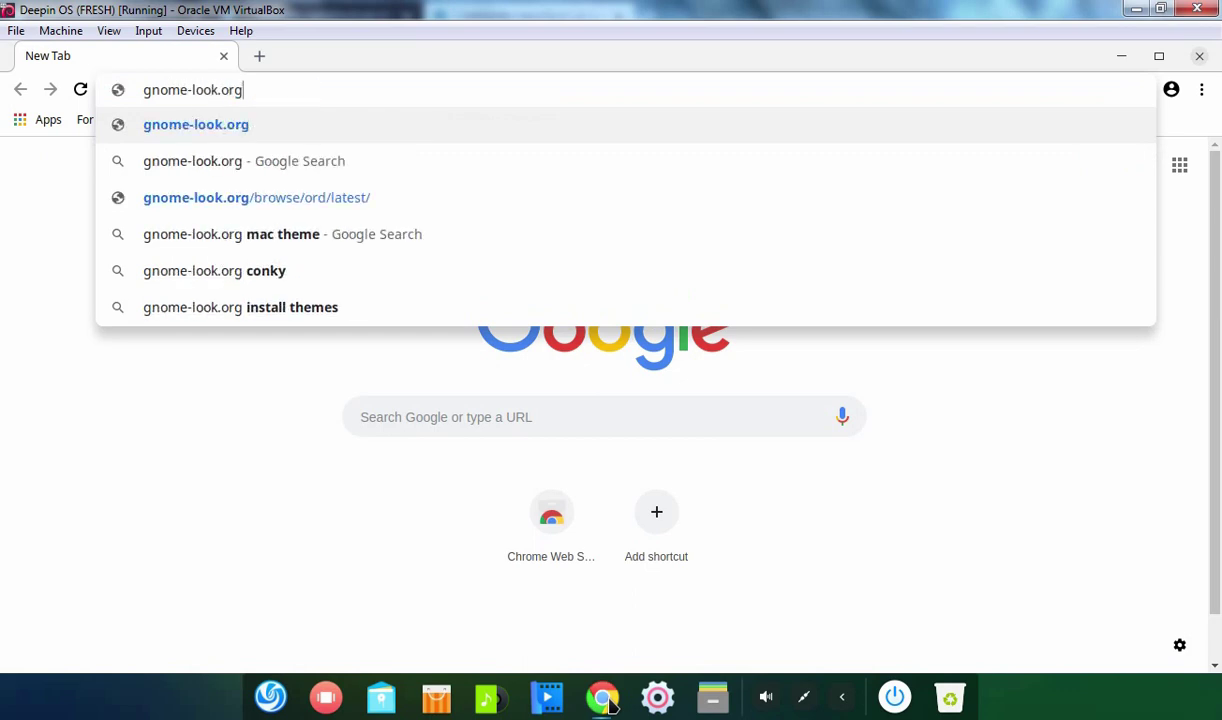
key("Return")
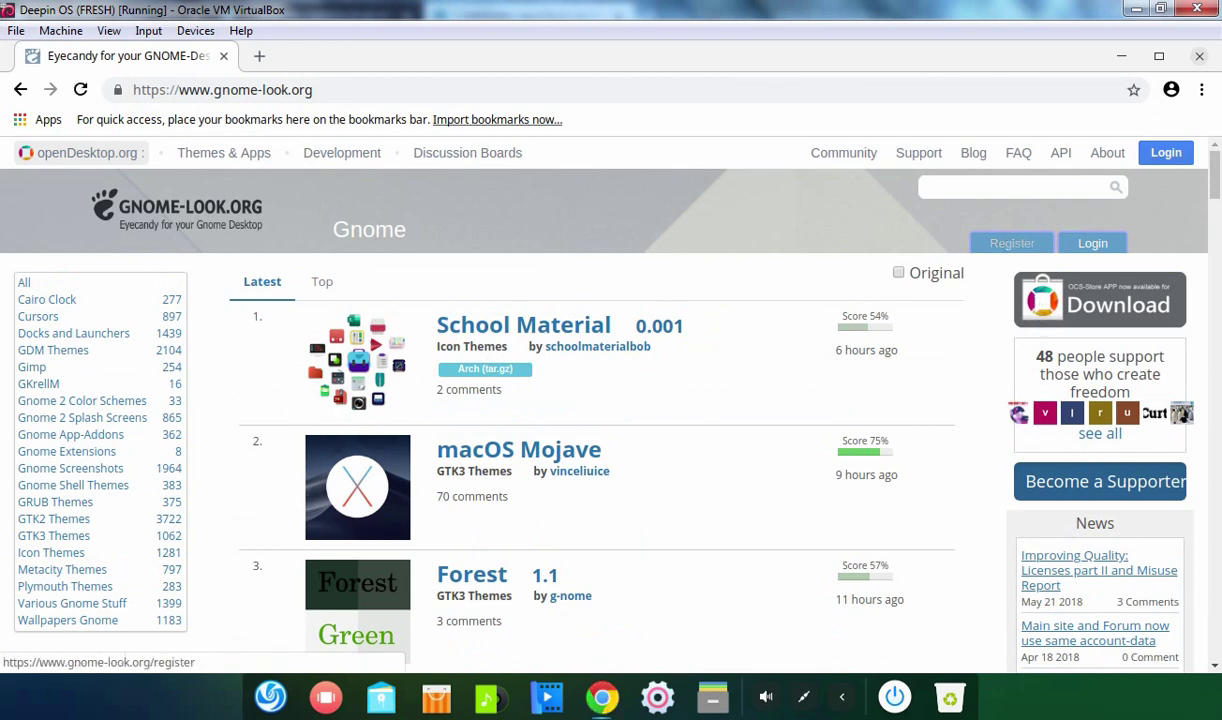
Search the site for 'mac os'
left_click(990, 187)
type("mac ")
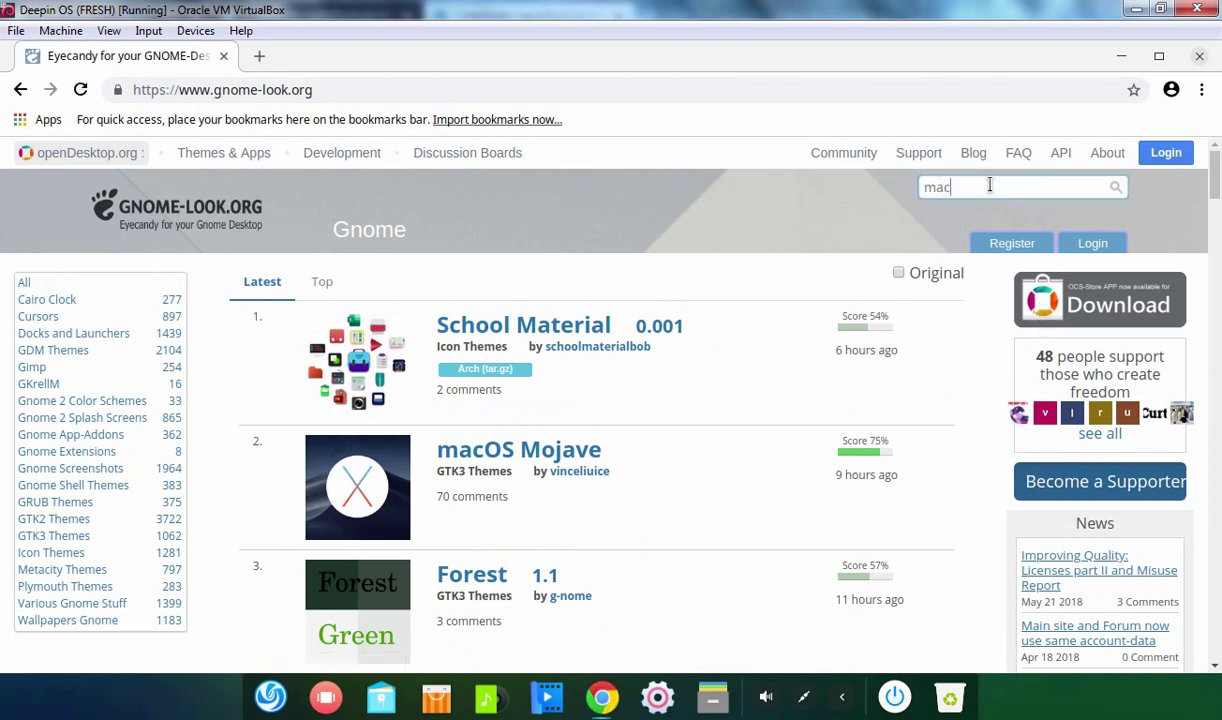
type("os")
key("Return")
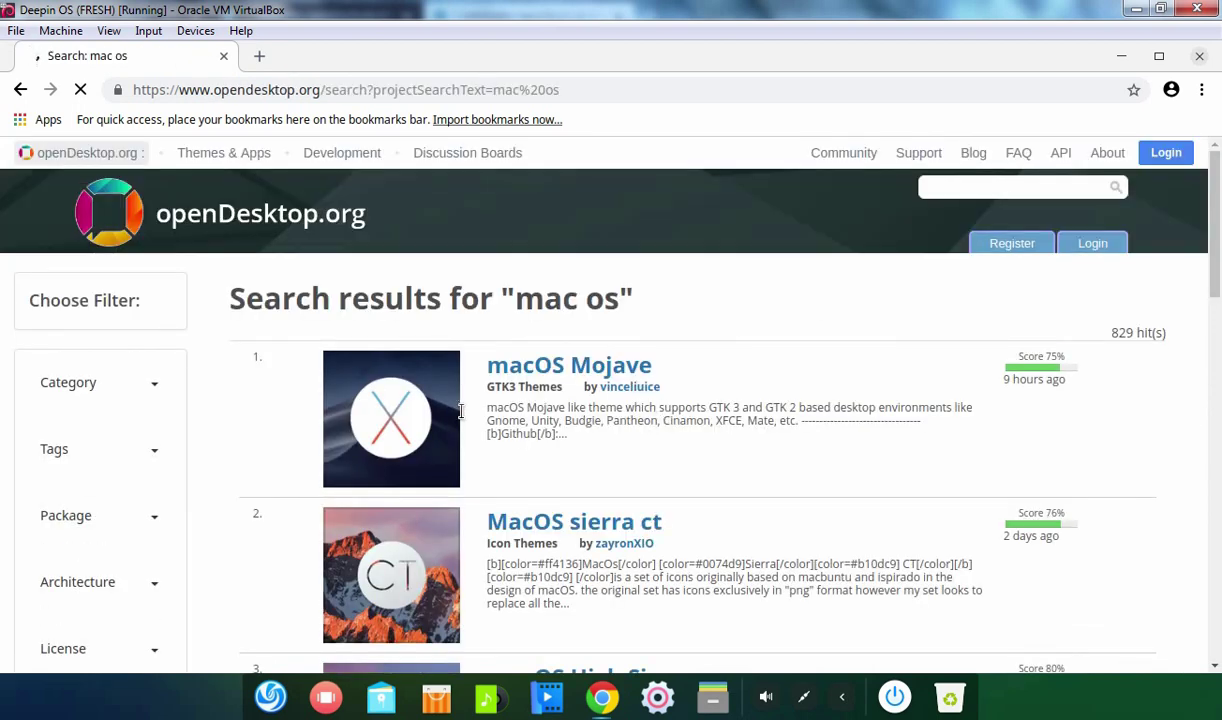
Open the macOS Mojave and macOS High Sierra results in new tabs
right_click(545, 372)
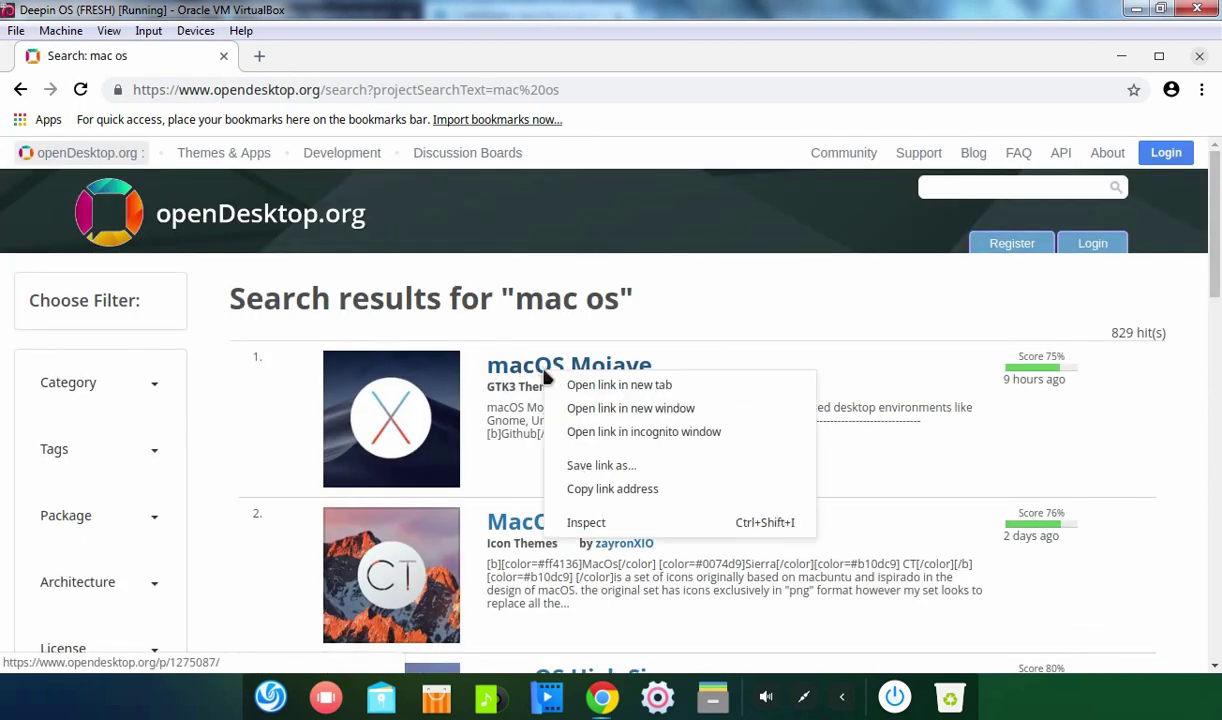
left_click(570, 386)
scroll(560, 460, "down", 3)
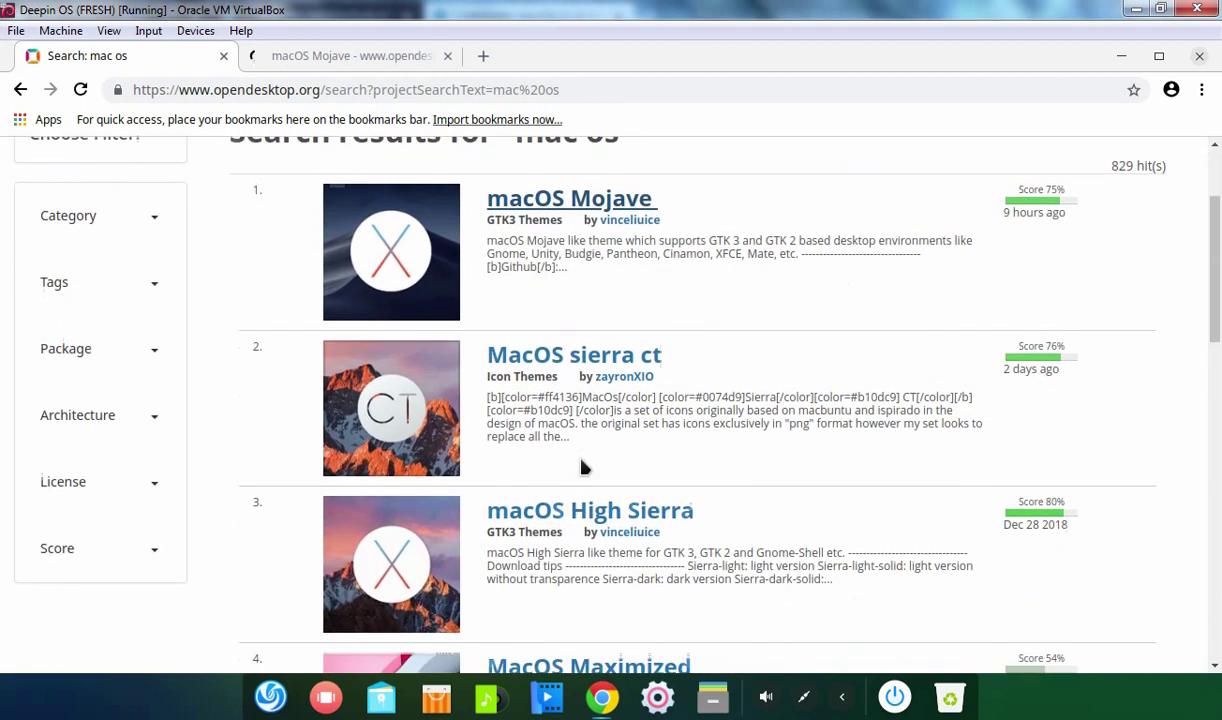
right_click(540, 485)
left_click(565, 494)
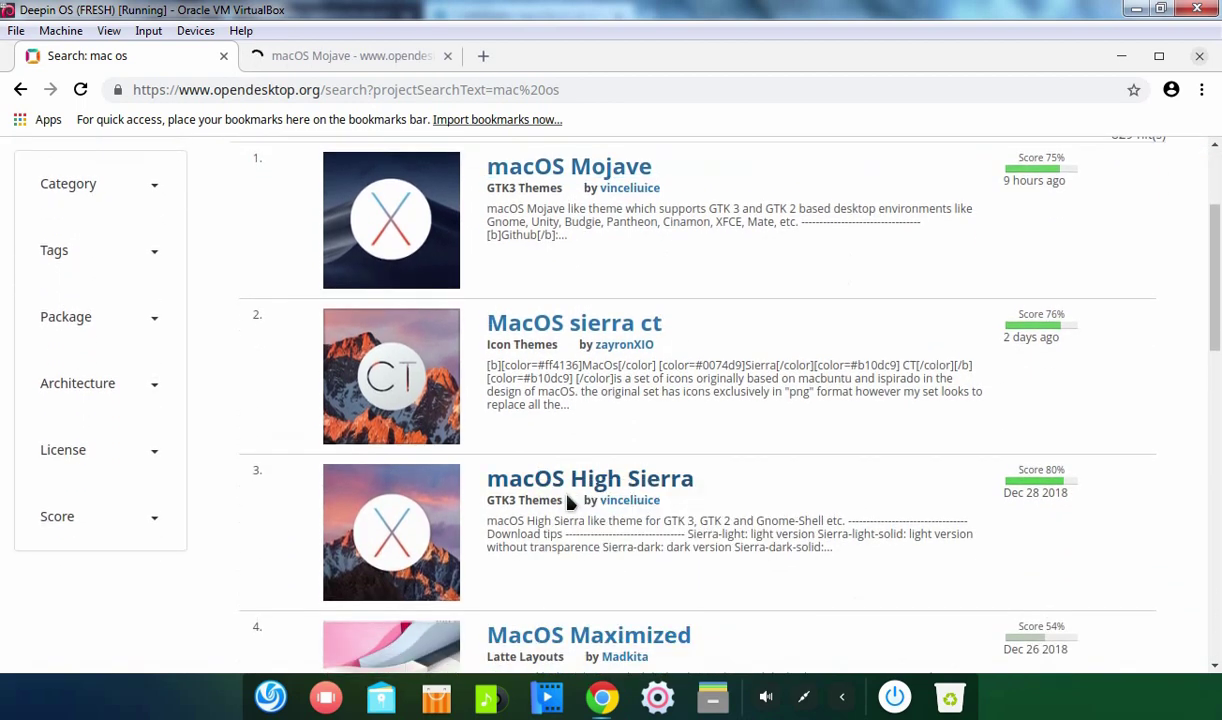
Download Mojave-dark.tar.xz from the macOS Mojave theme's Files list
left_click(311, 55)
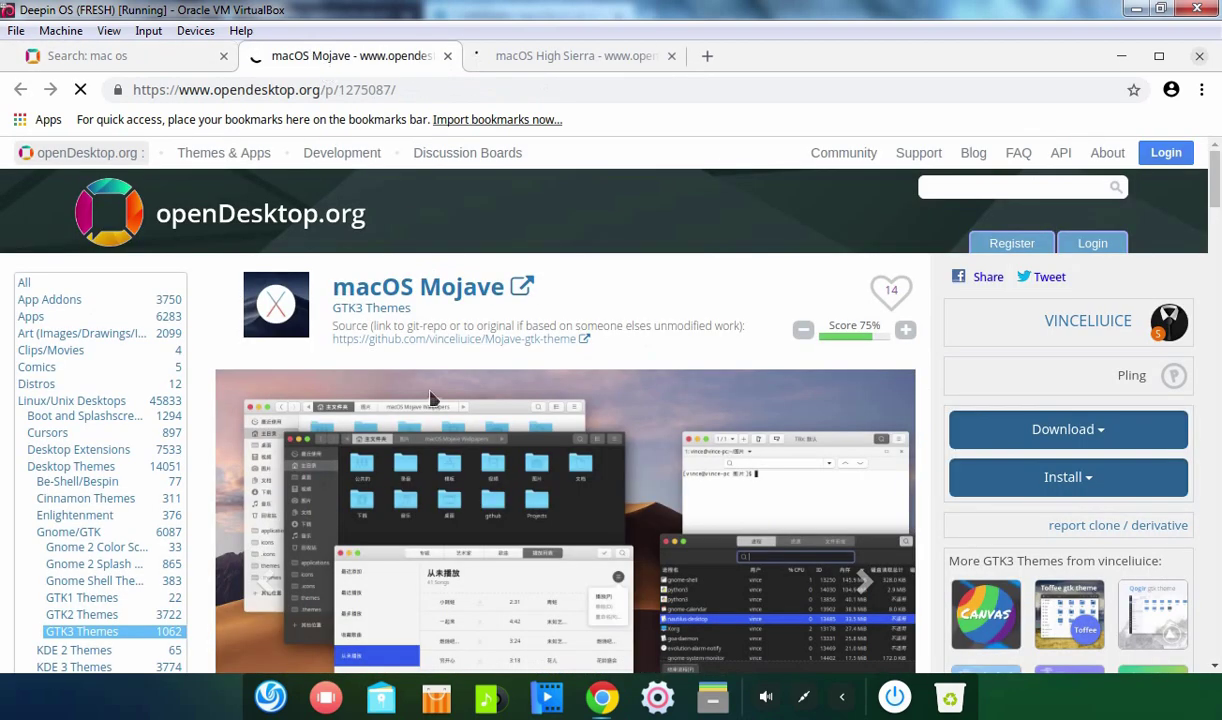
scroll(426, 401, "down", 4)
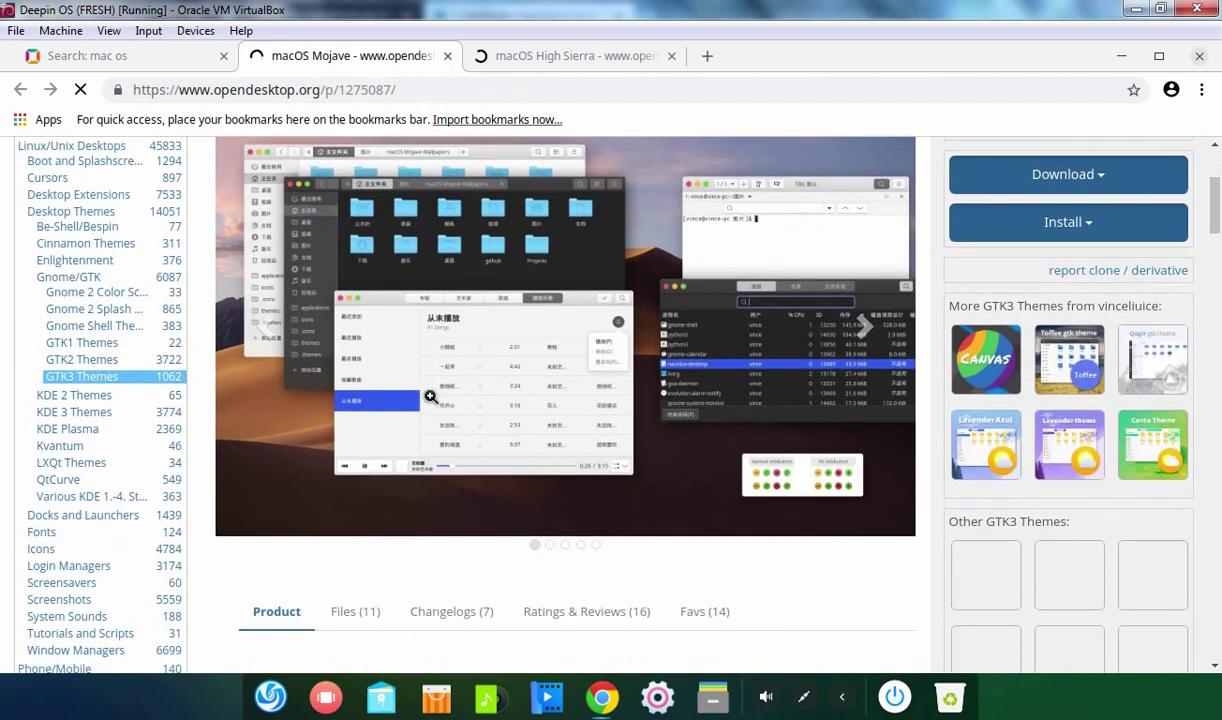
scroll(430, 397, "down", 2)
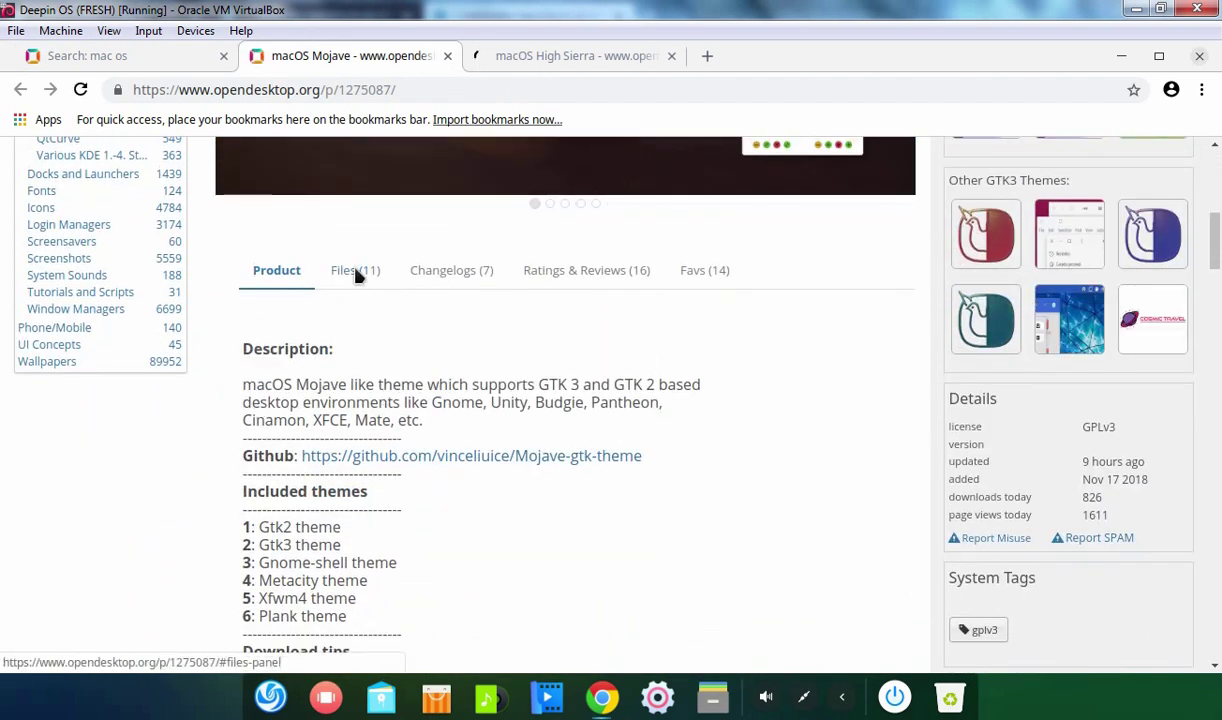
left_click(340, 270)
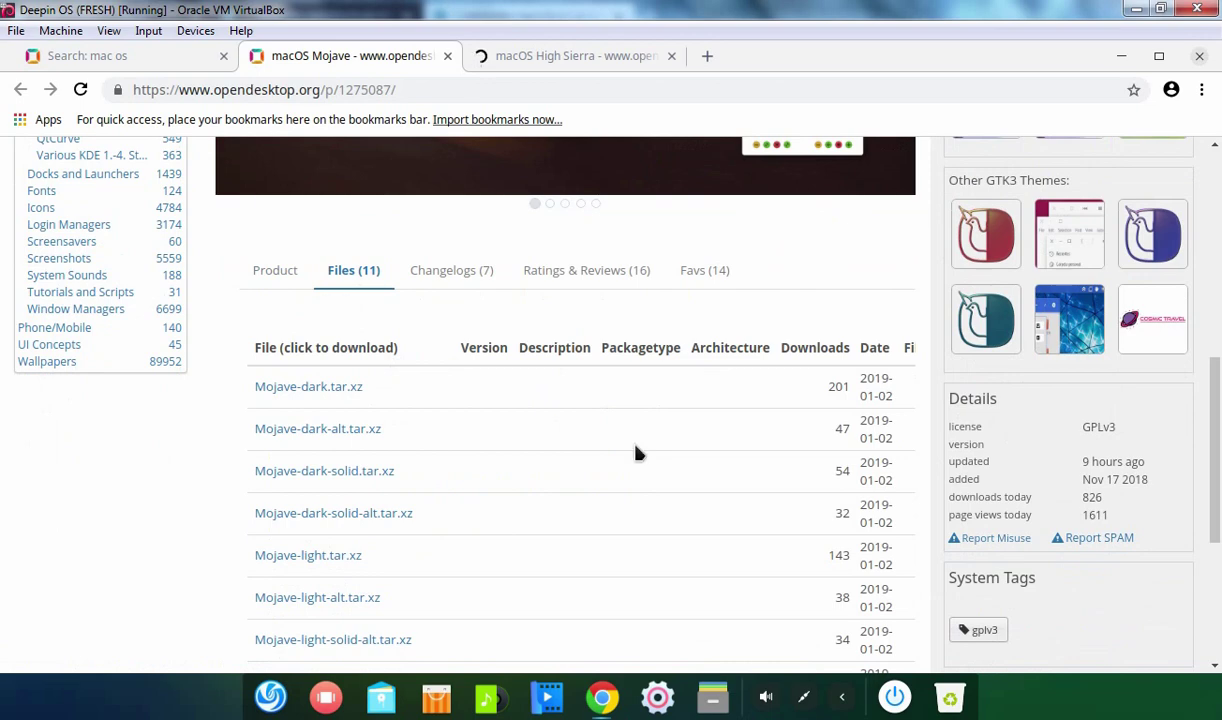
left_click(298, 397)
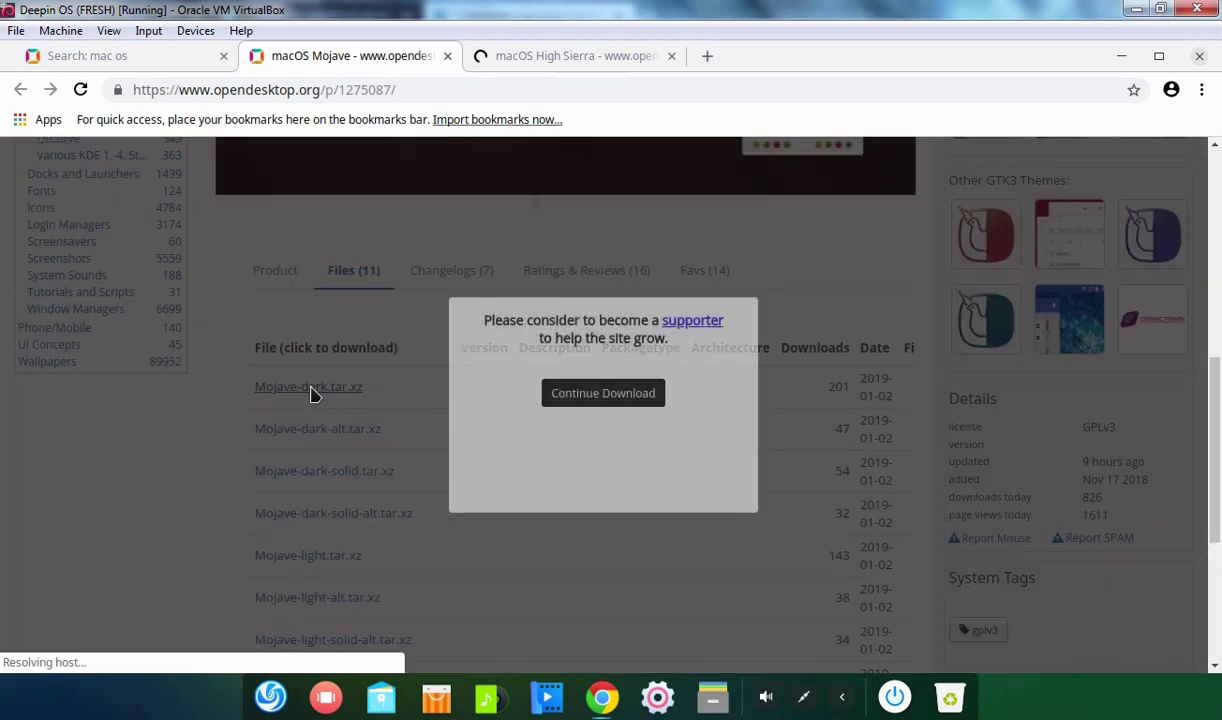
left_click(606, 396)
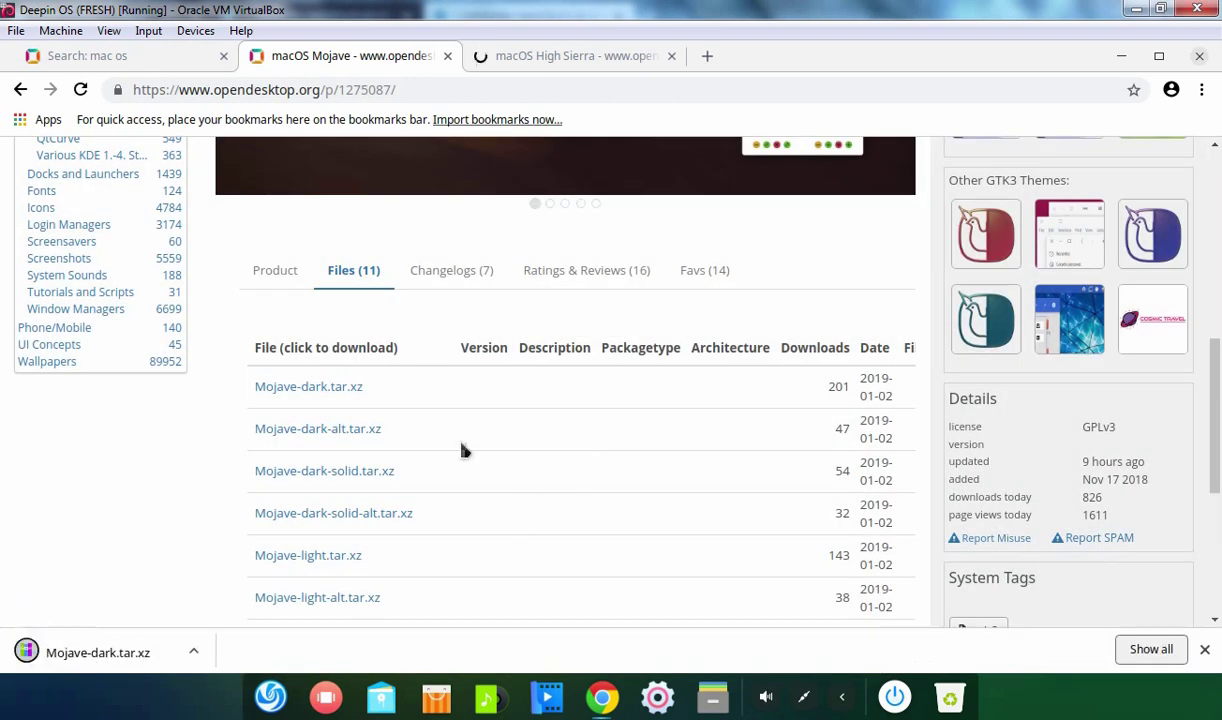
Close the Mojave tab, download Sierra-light.tar.xz from High Sierra, then close that tab
left_click(448, 56)
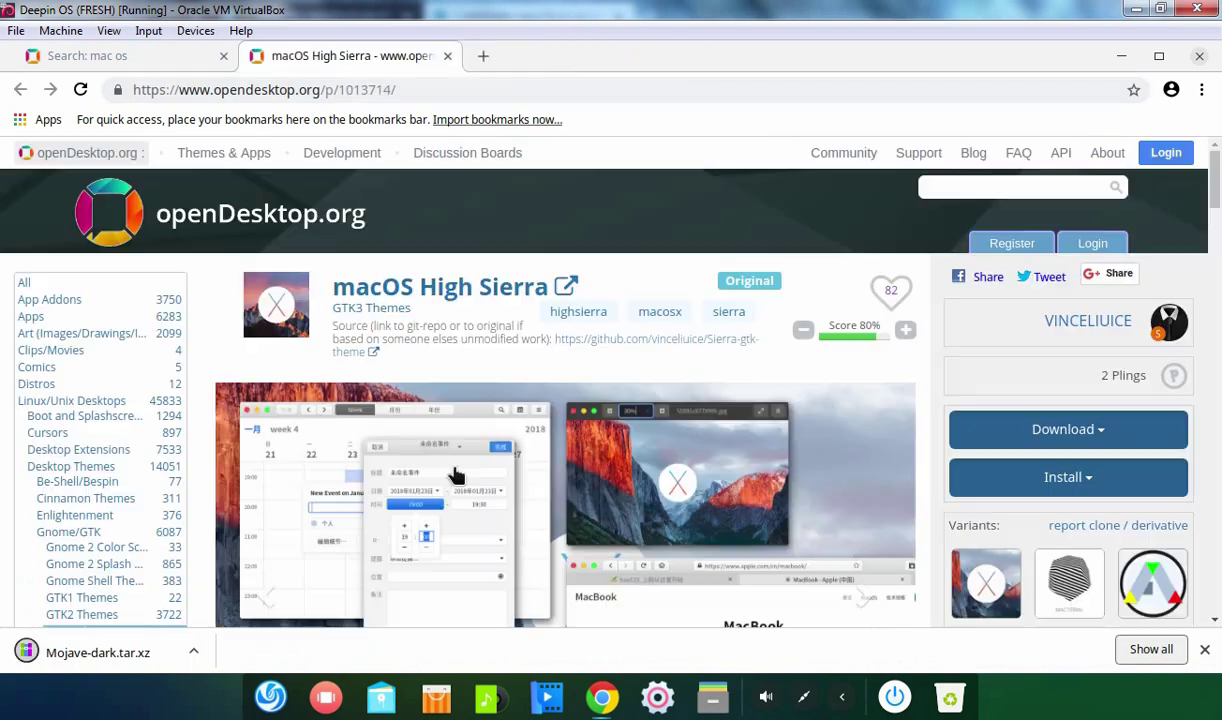
scroll(455, 465, "down", 5)
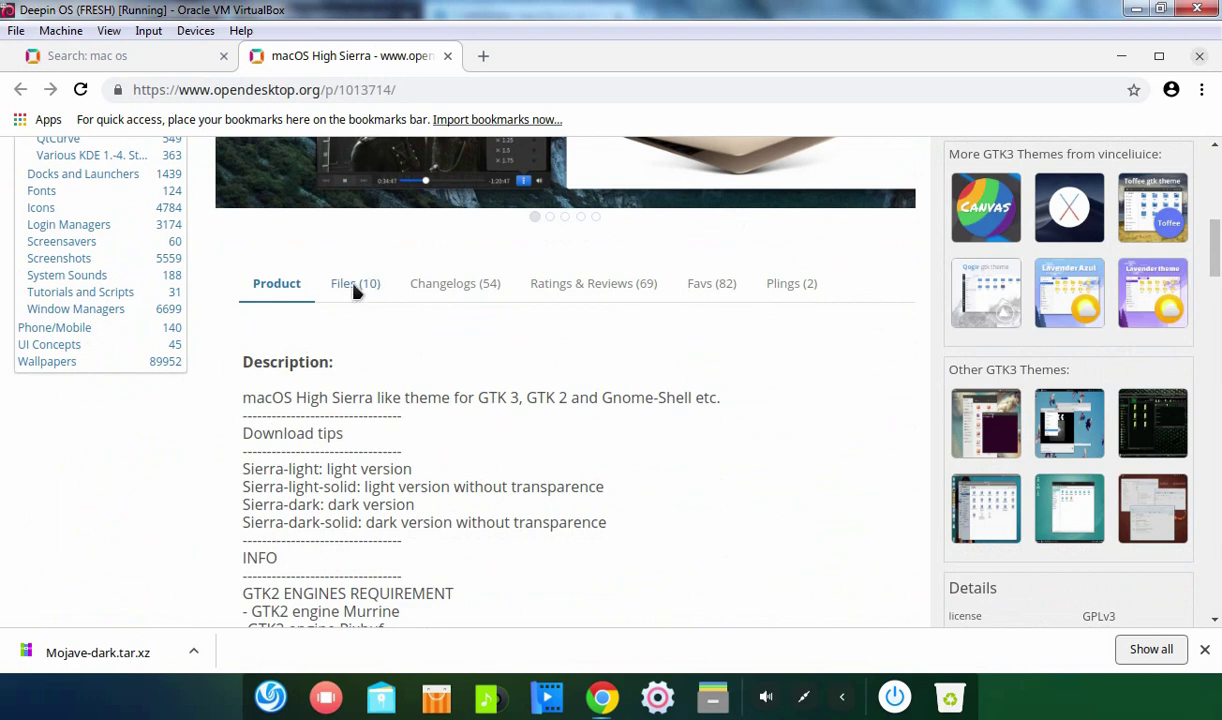
left_click(355, 285)
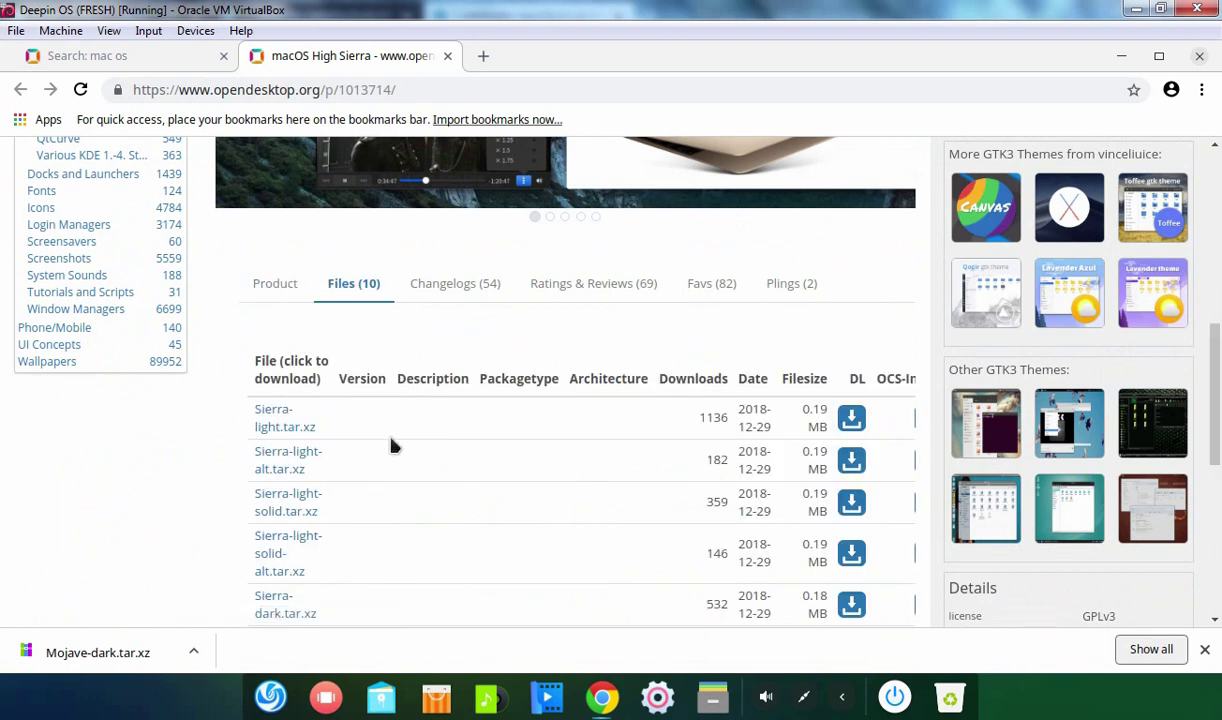
left_click(280, 424)
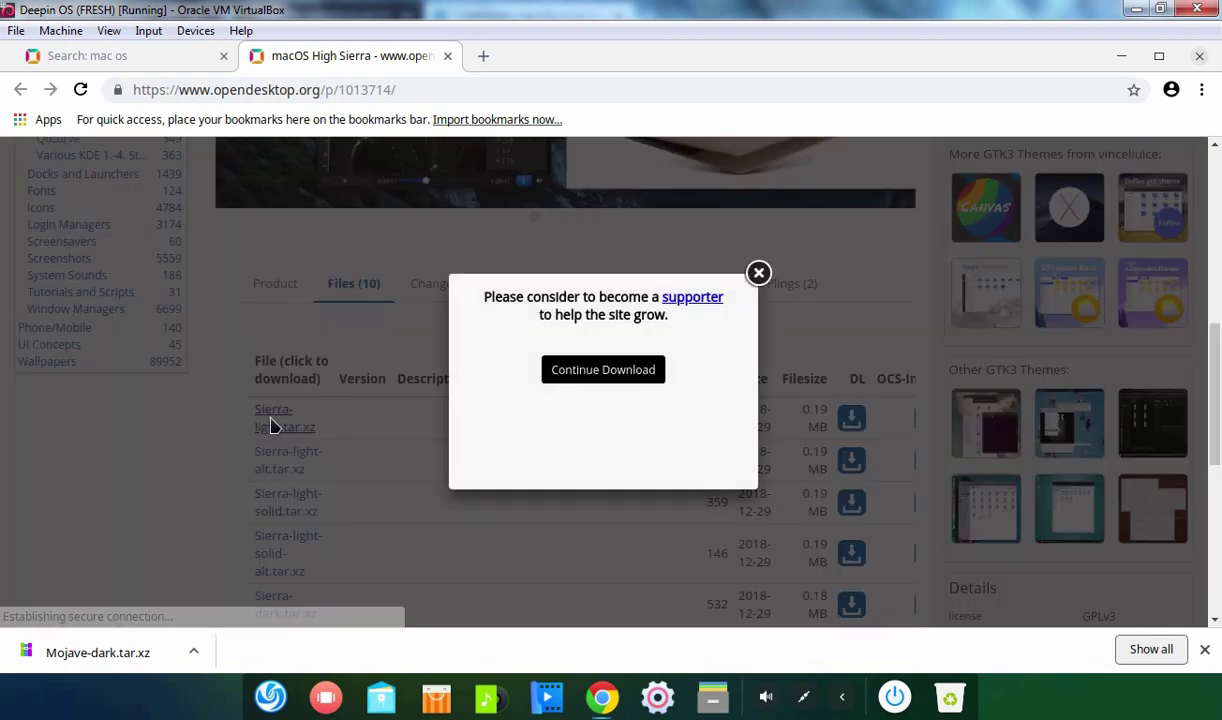
left_click(603, 370)
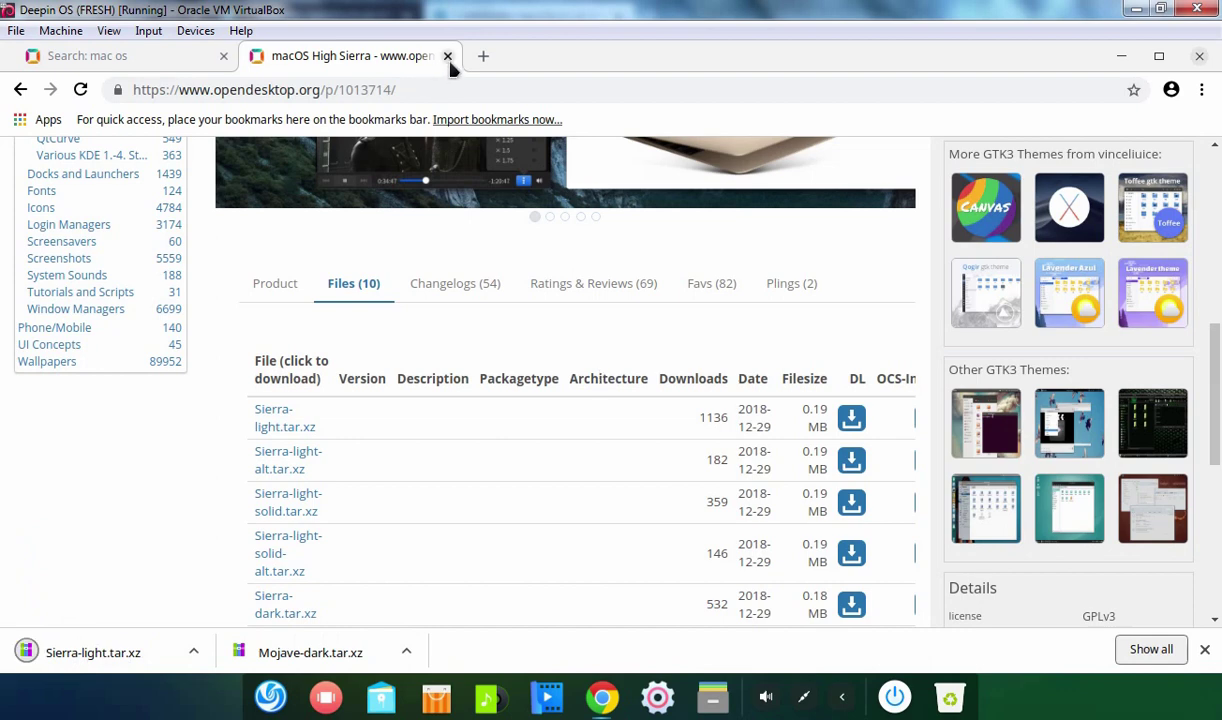
left_click(447, 56)
Search the site for the La Capitaine icon theme
scroll(815, 289, "up", 3)
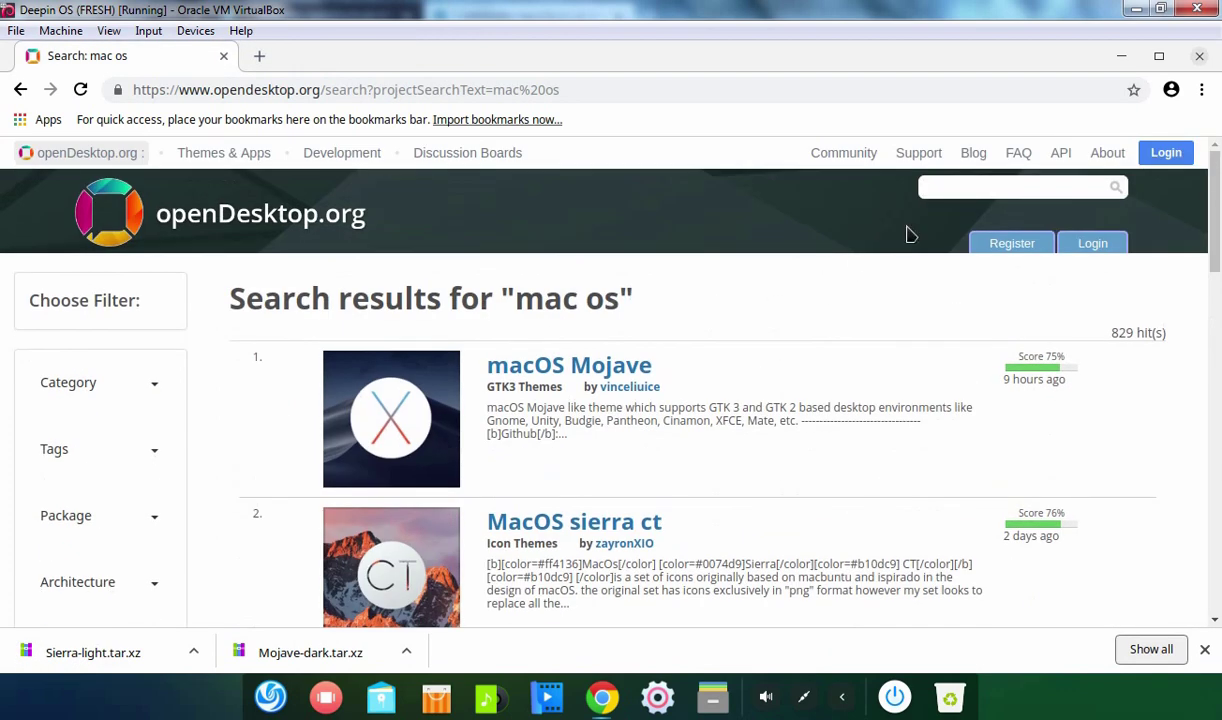
left_click(972, 188)
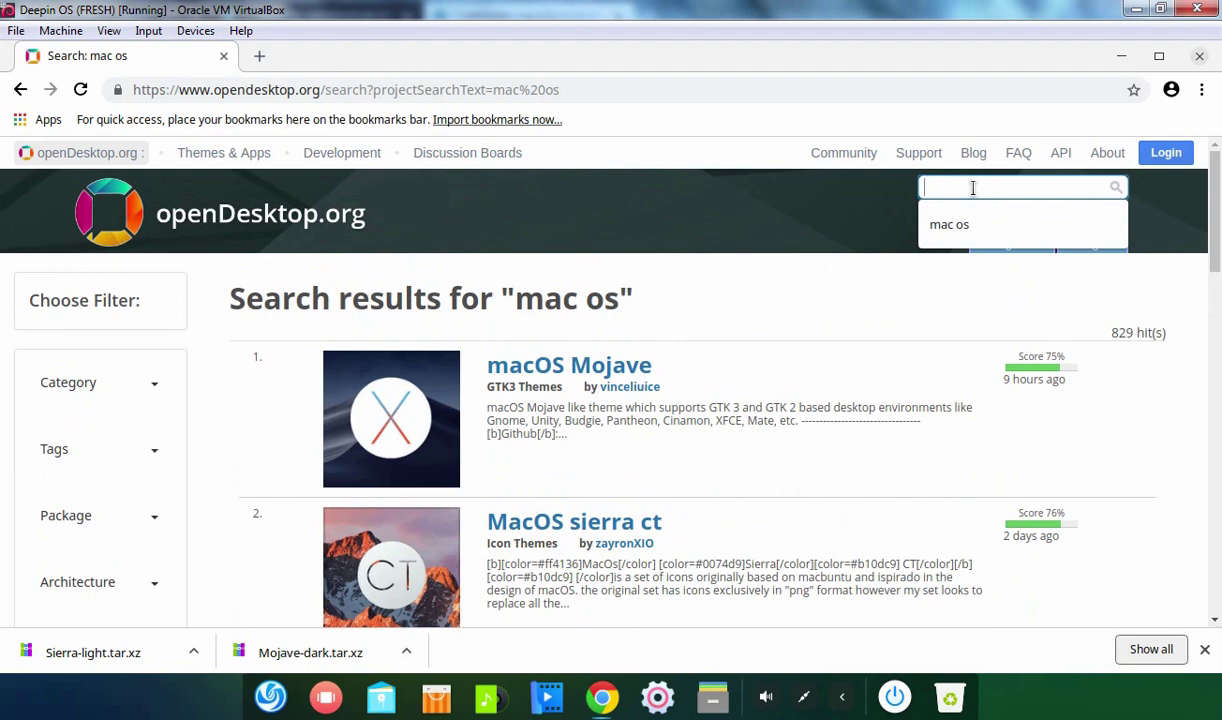
type("la ")
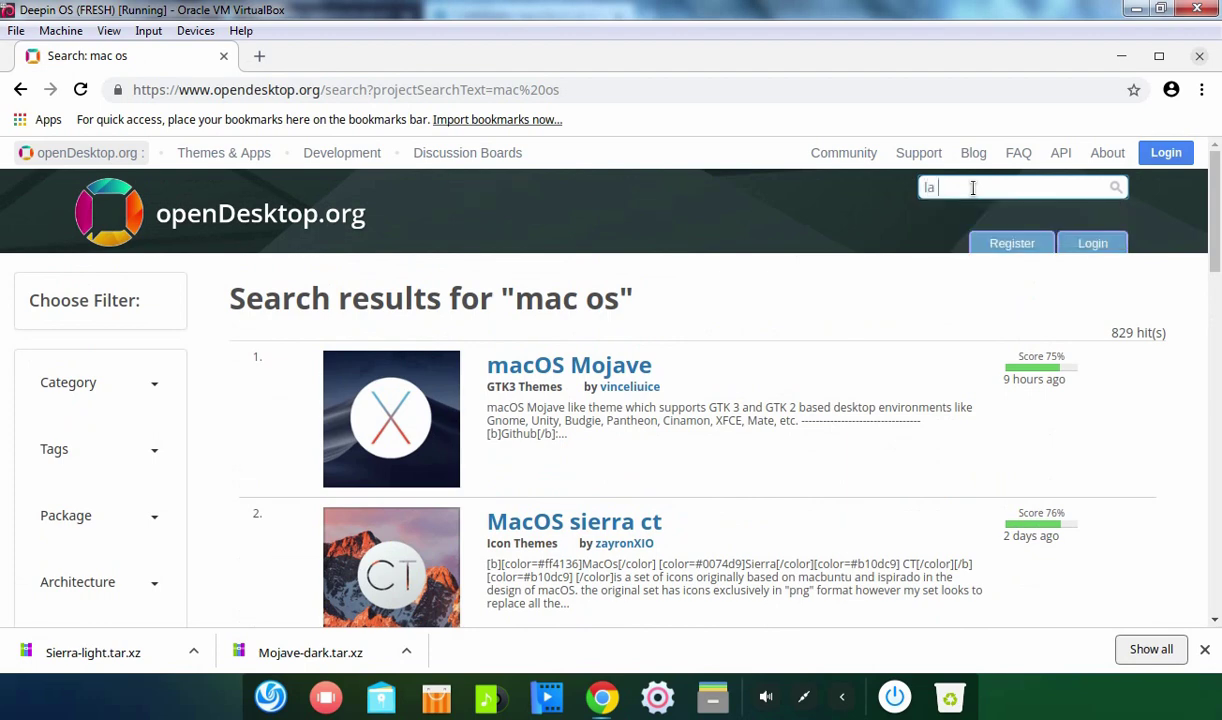
type("capitane")
key("Return")
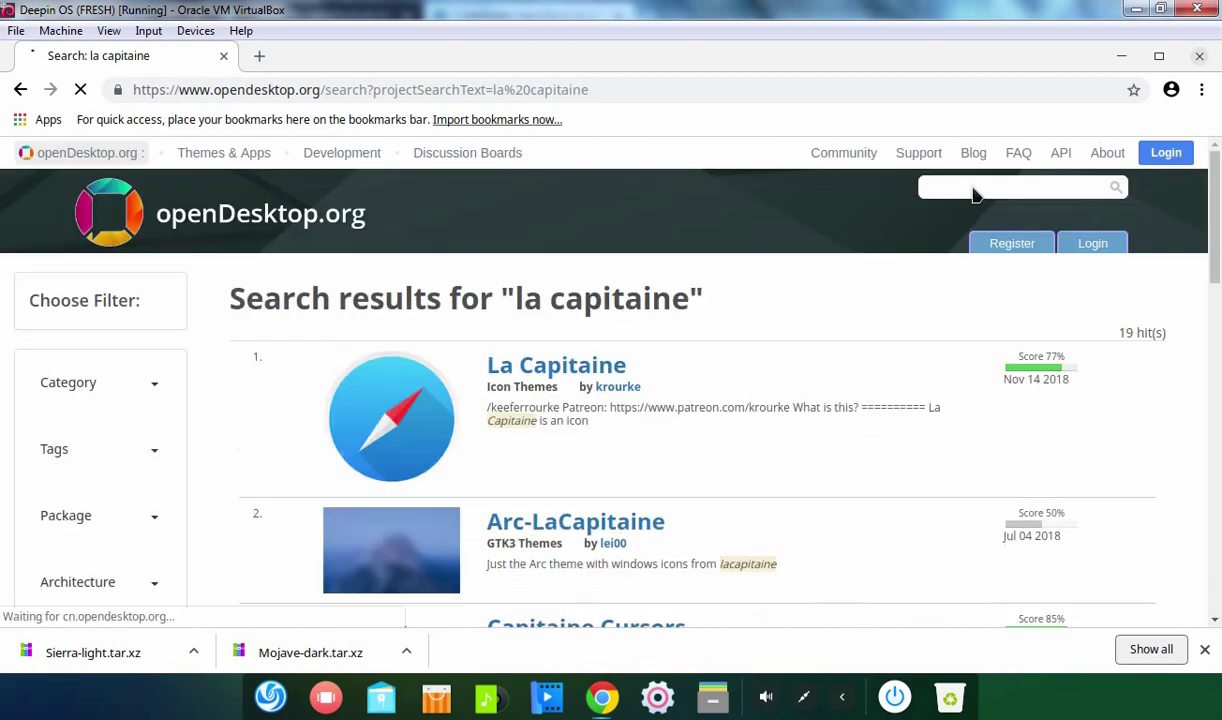
Download la-capitaine-icon-theme-0.6.1.tar.gz from the La Capitaine page, then close Chrome
left_click(538, 370)
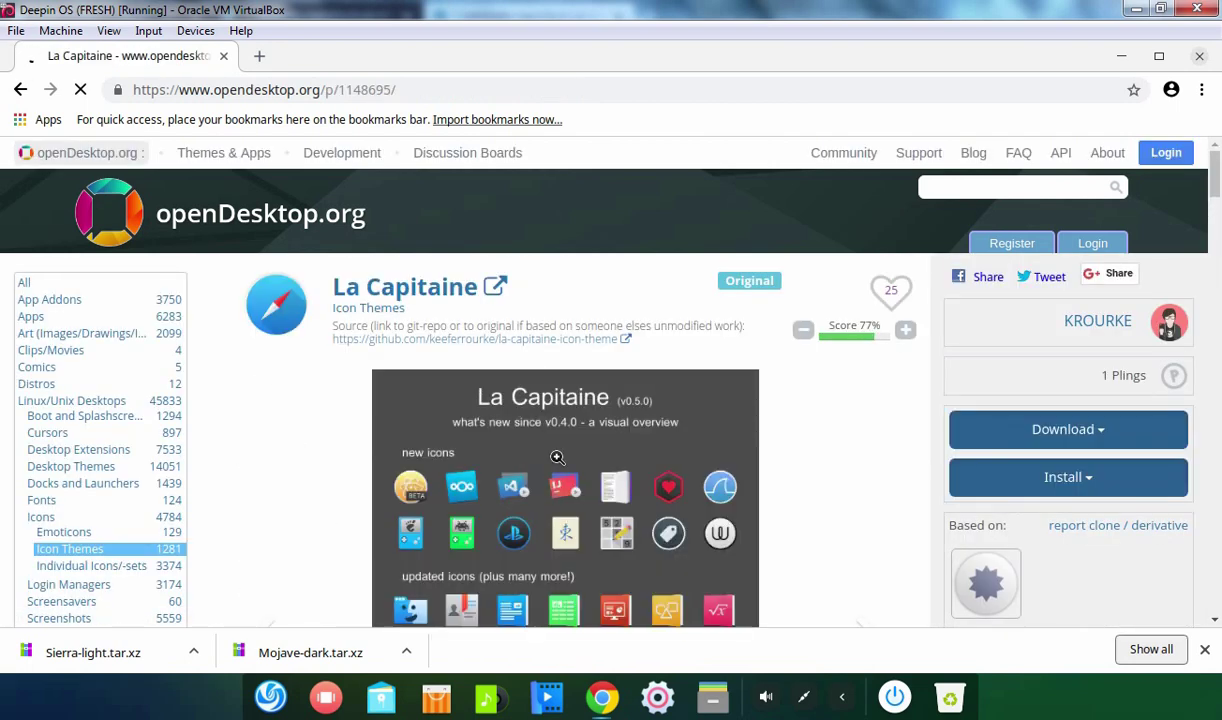
scroll(557, 457, "down", 3)
scroll(557, 457, "down", 3)
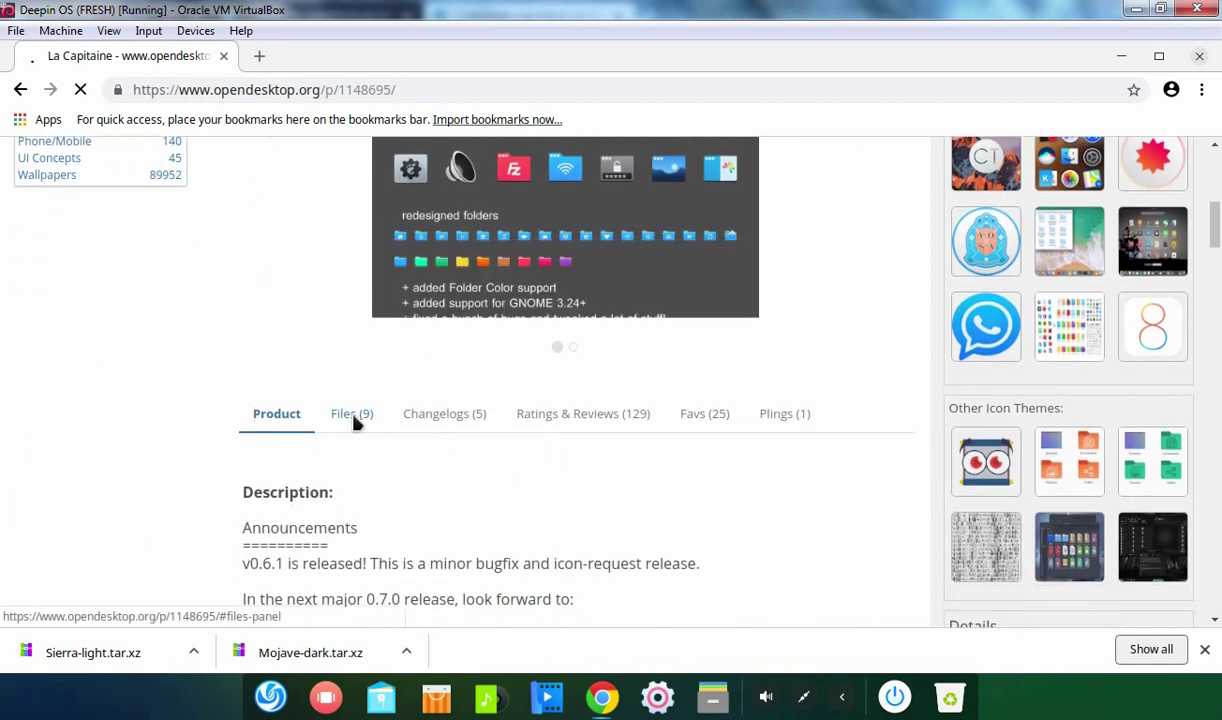
left_click(358, 423)
scroll(362, 424, "down", 3)
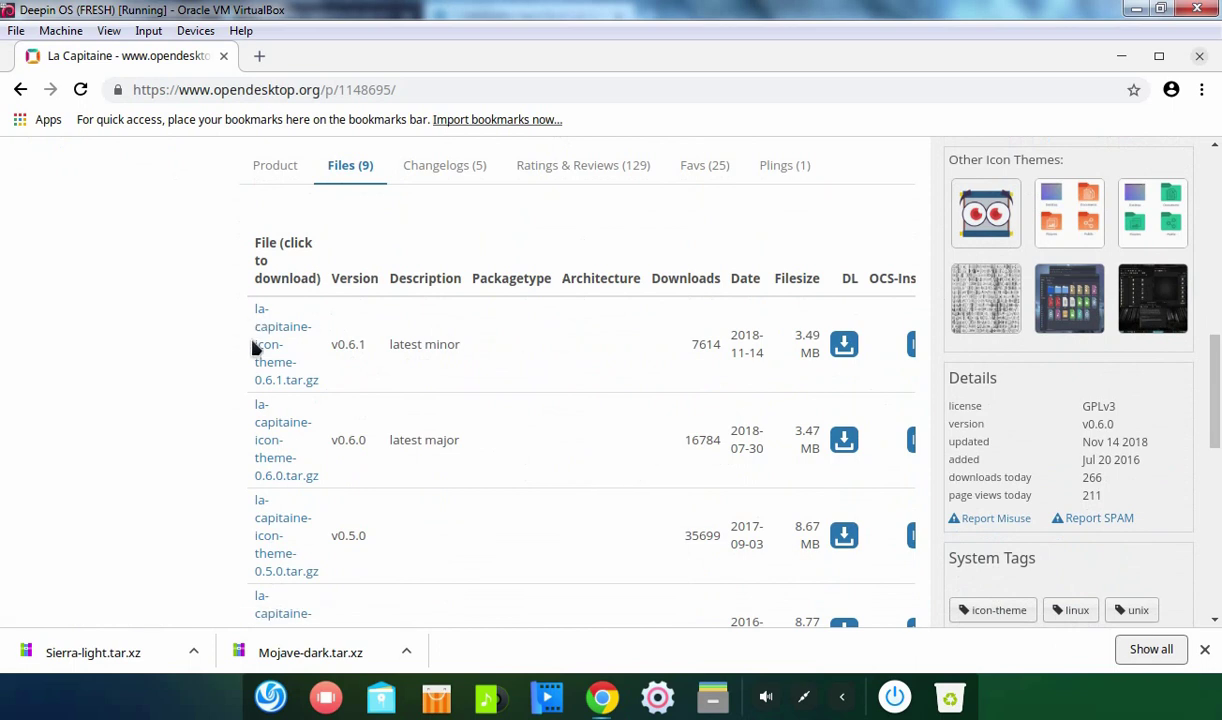
left_click(270, 341)
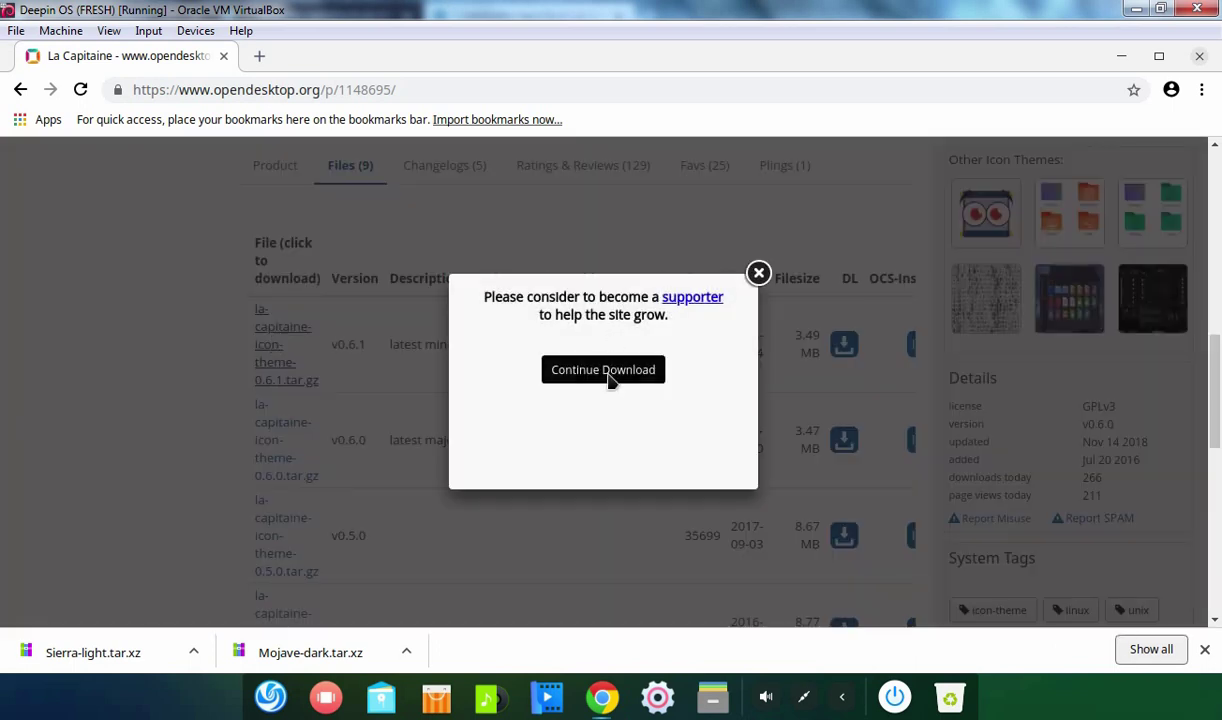
left_click(603, 370)
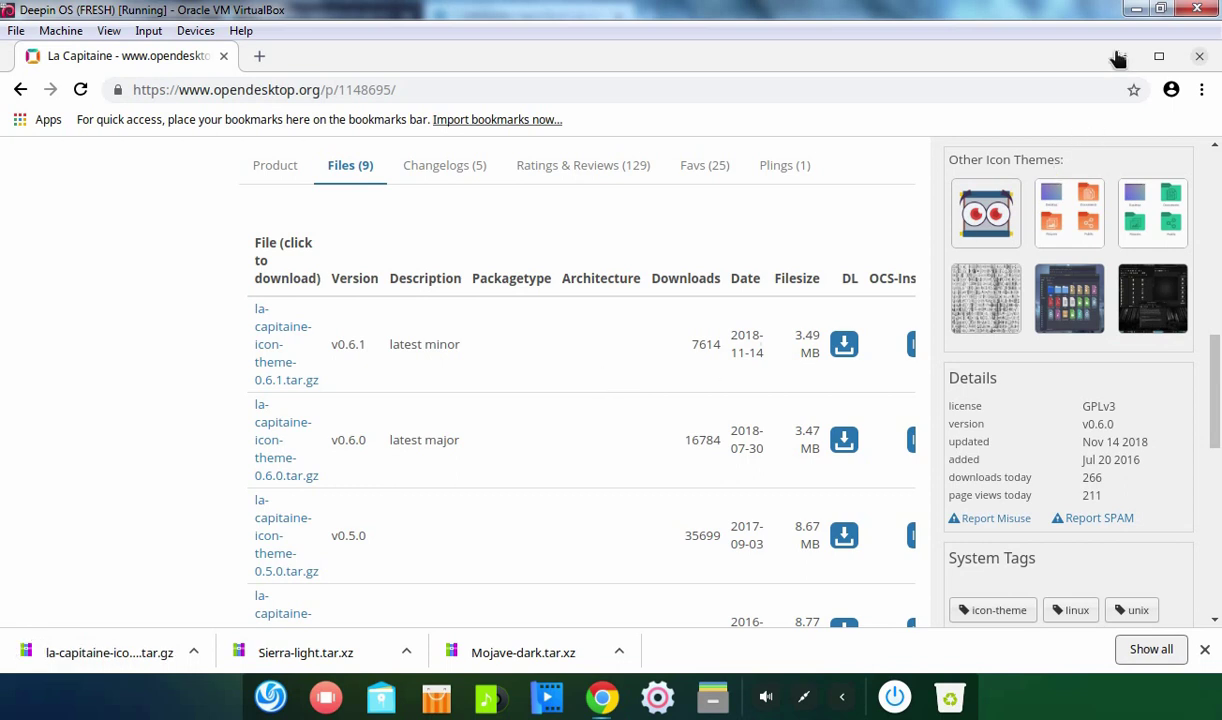
key("super+d")
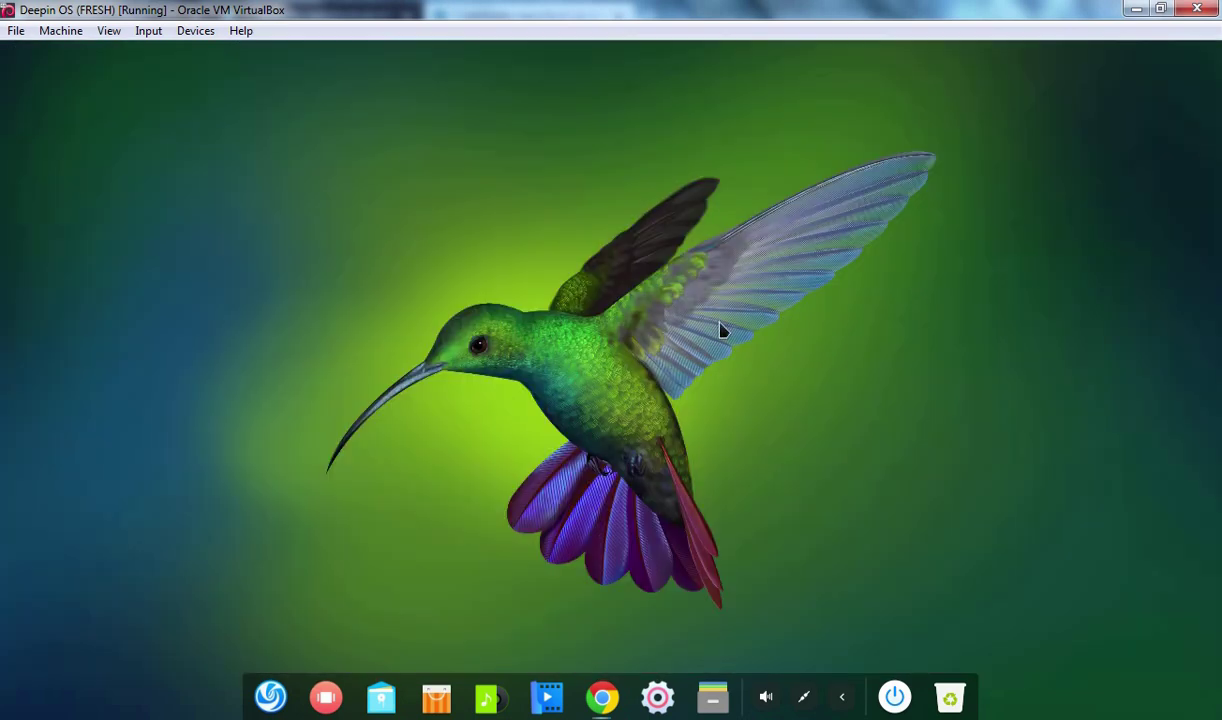
Open the file manager and go from Home into the Downloads folder
left_click(381, 698)
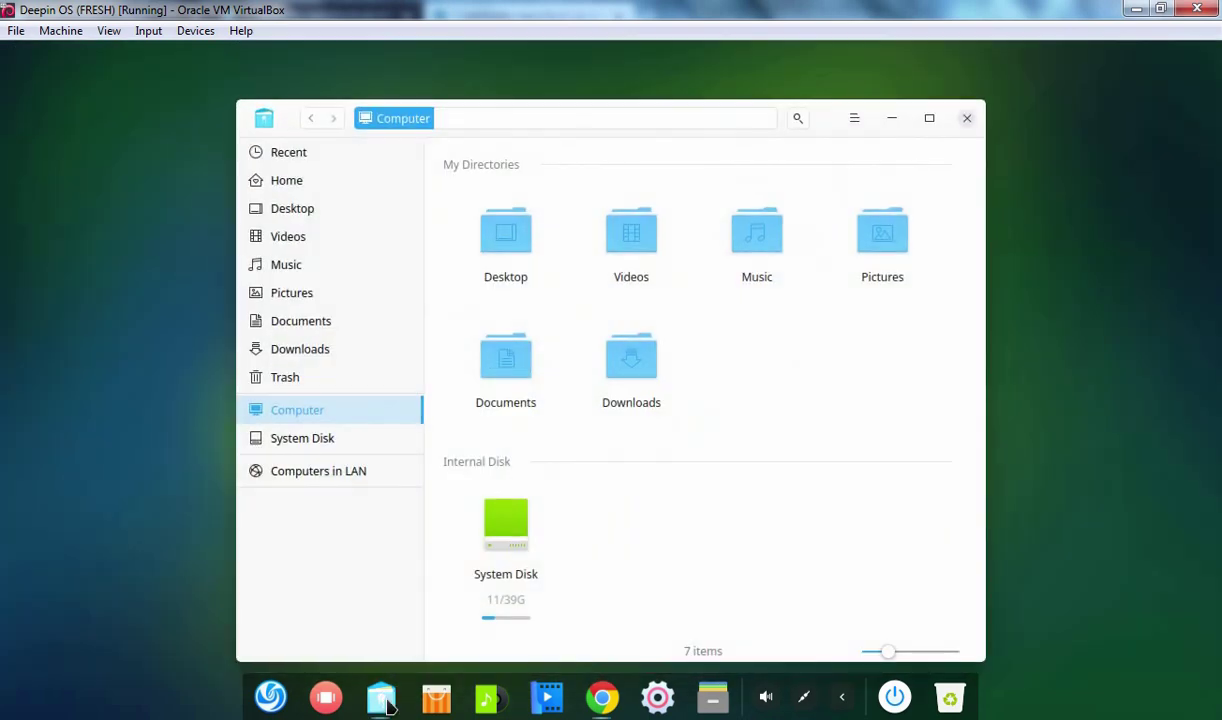
left_click(290, 182)
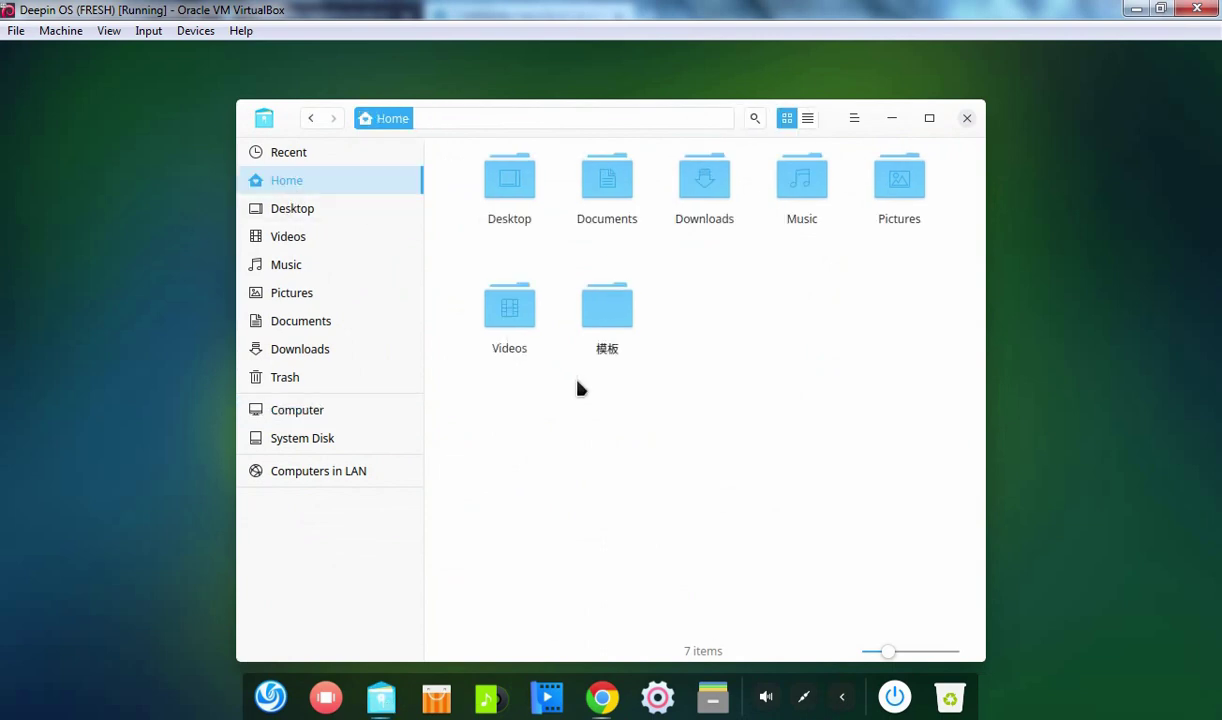
double_click(705, 200)
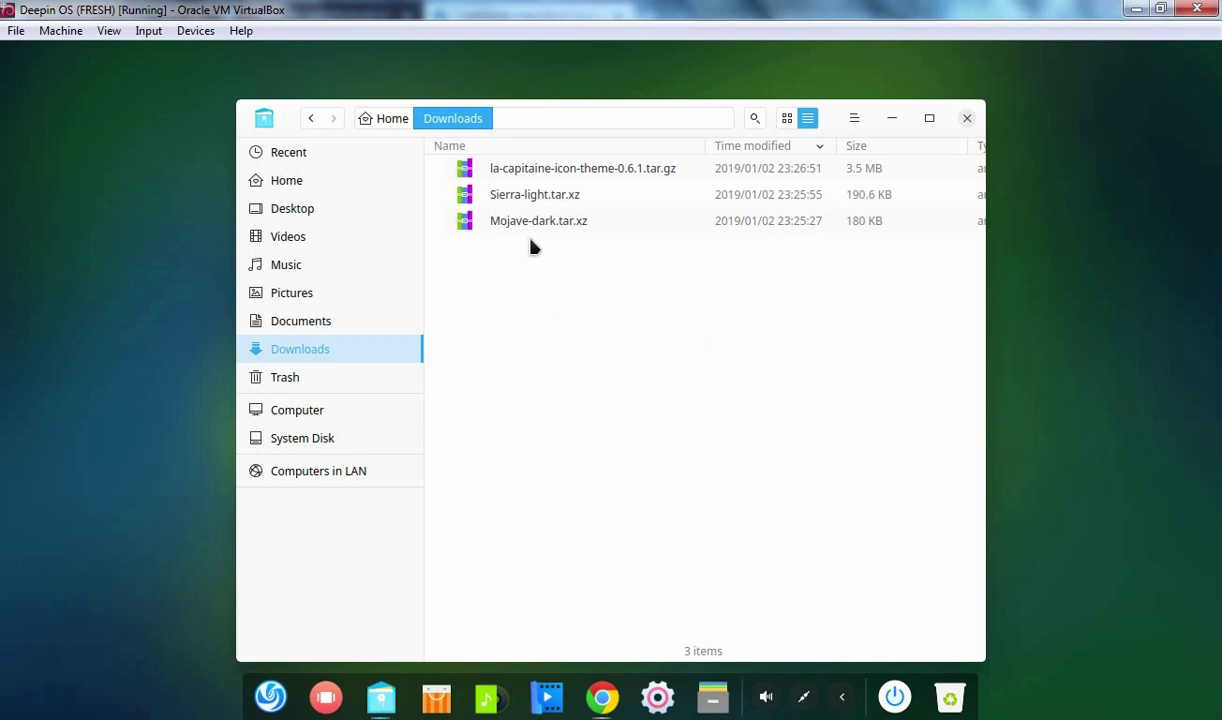
Extract the Sierra-light.tar.xz and Mojave-dark.tar.xz archives into Downloads
left_click_drag(567, 272, 530, 199)
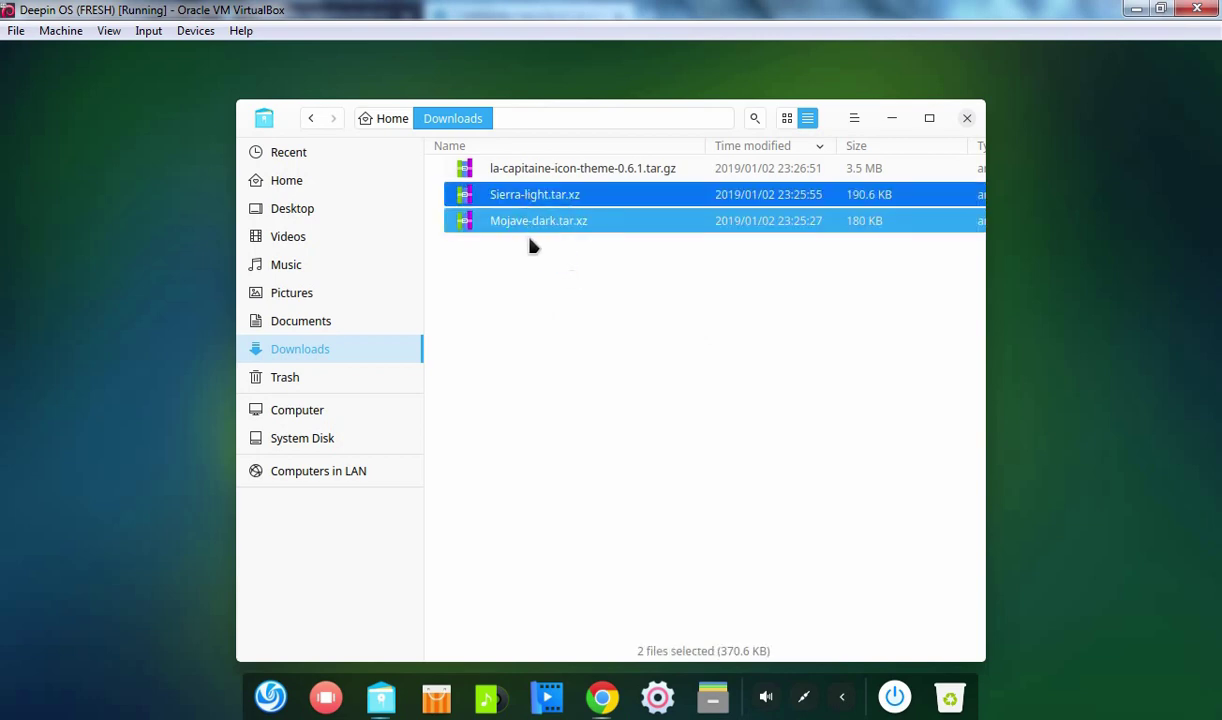
right_click(540, 230)
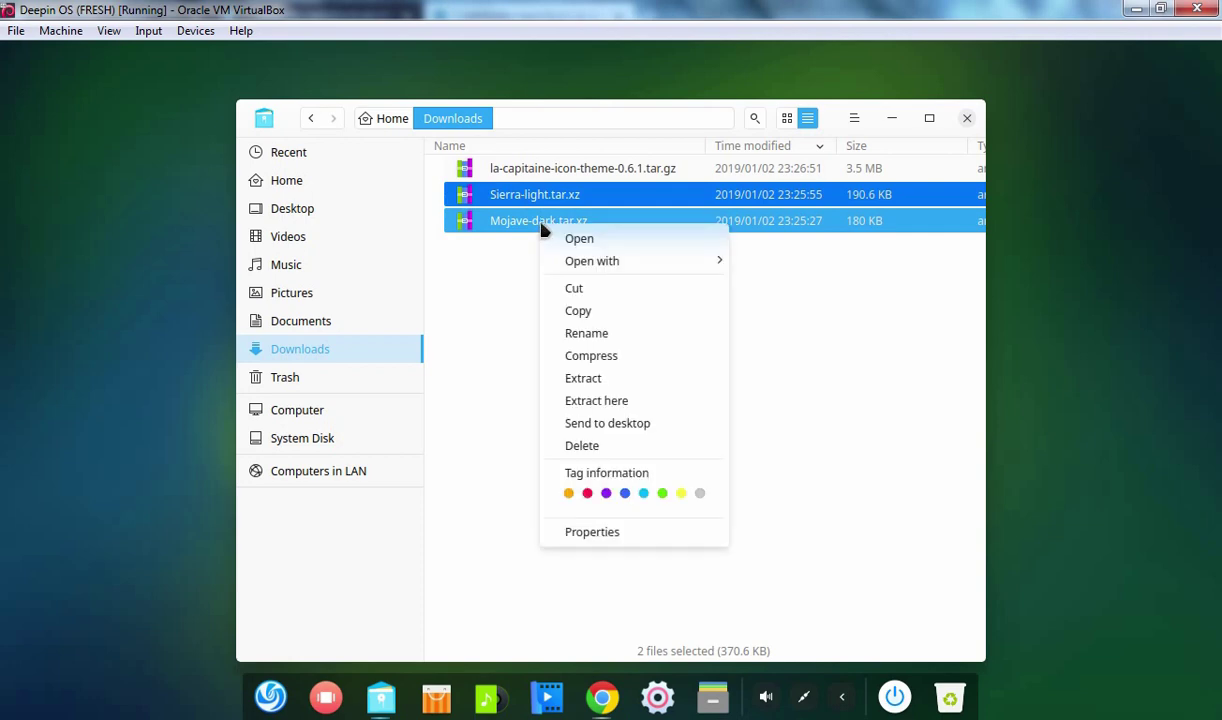
left_click(600, 401)
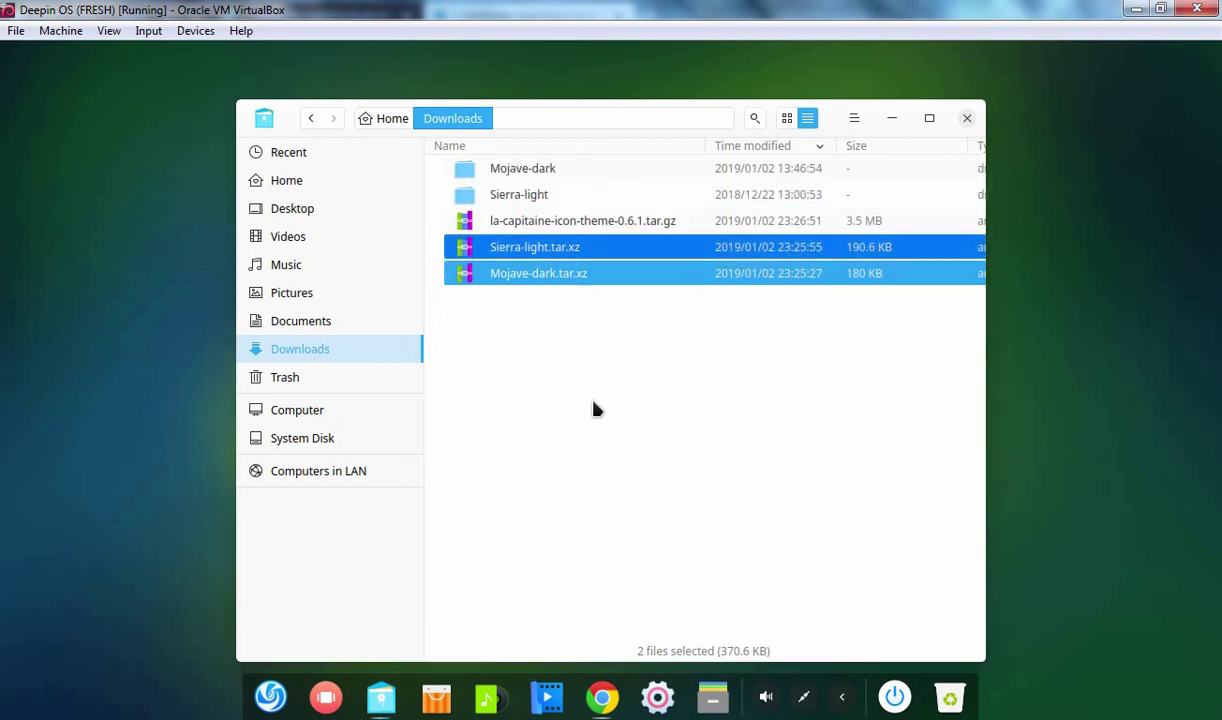
Cut the extracted Sierra-light and Mojave-dark folders
left_click(593, 409)
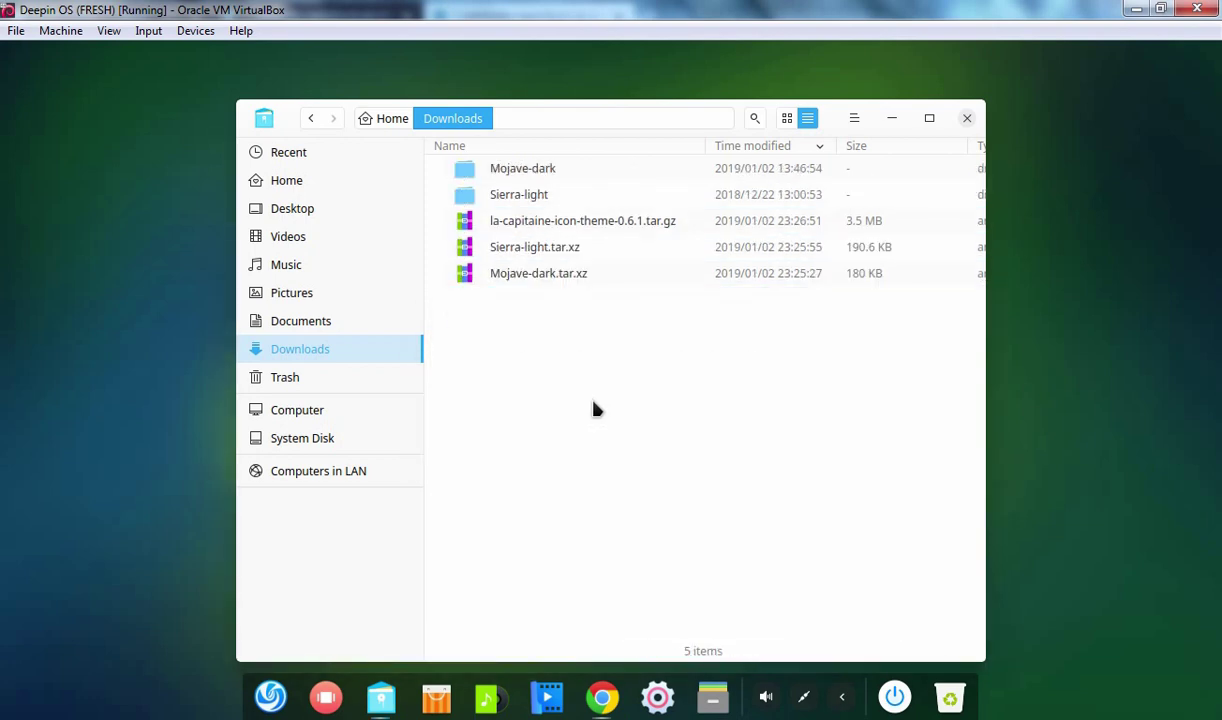
left_click(522, 205)
left_click(519, 178, "ctrl")
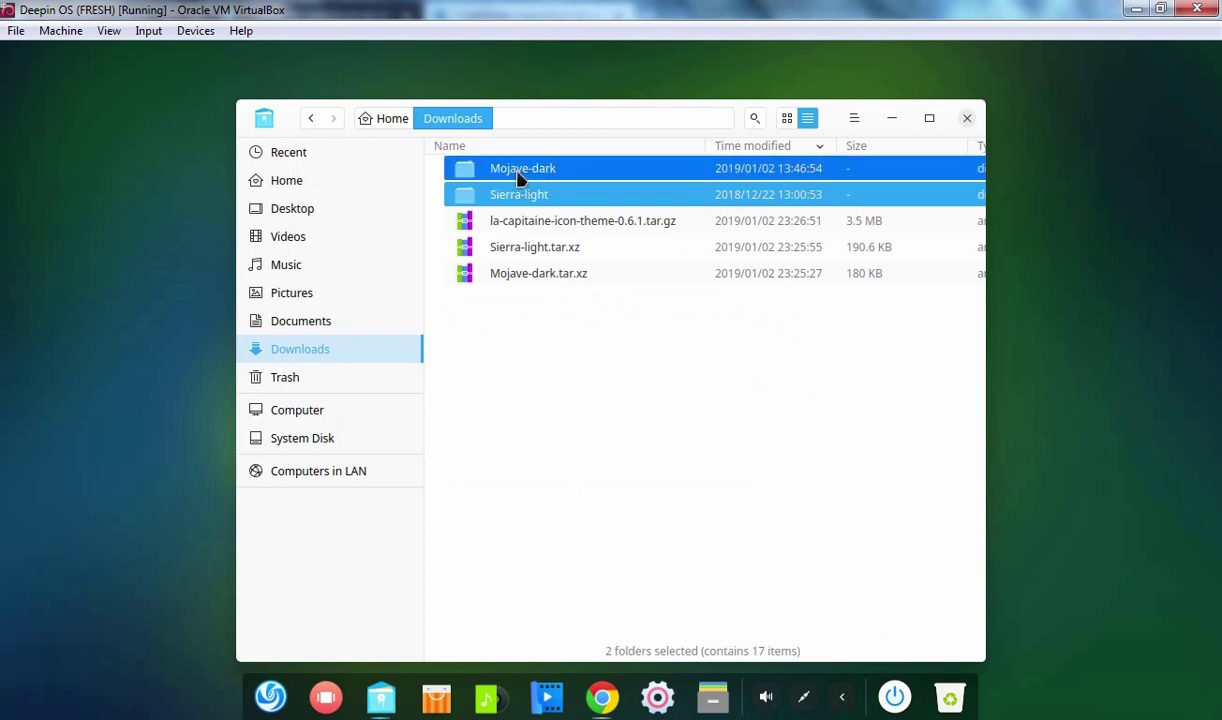
right_click(519, 178)
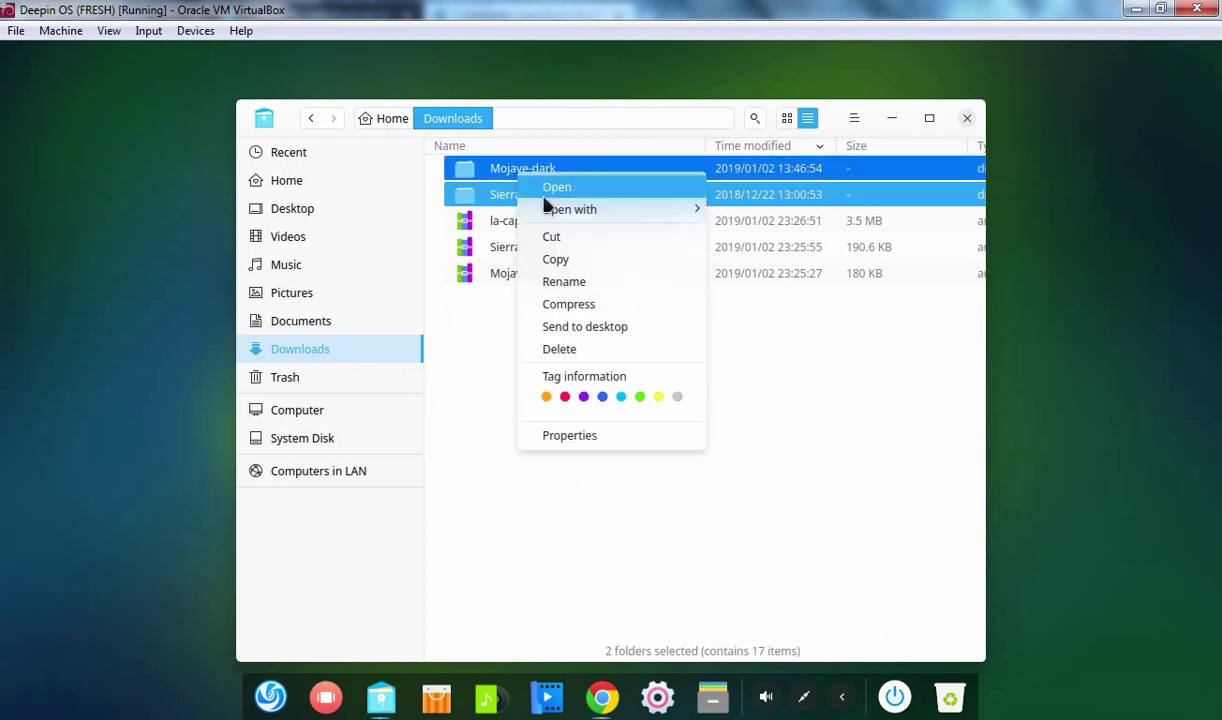
left_click(561, 240)
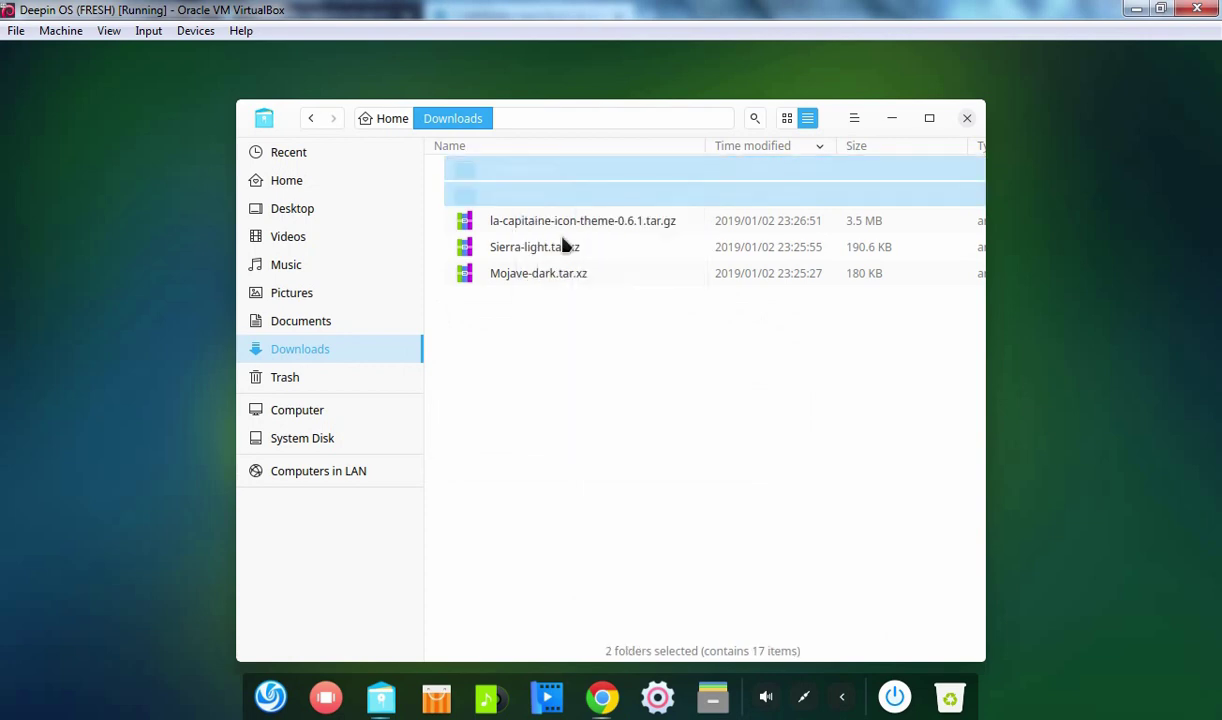
Open an admin file manager window with the account password and go to Computer
right_click(578, 392)
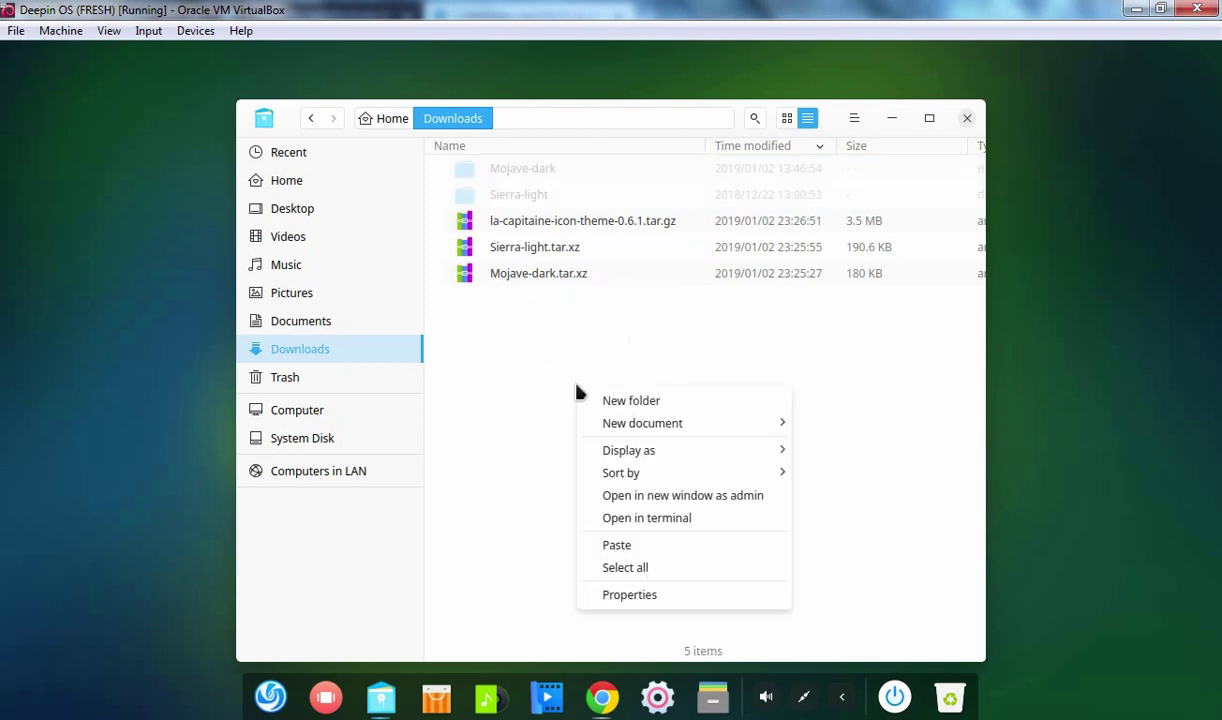
left_click(690, 497)
type("*********")
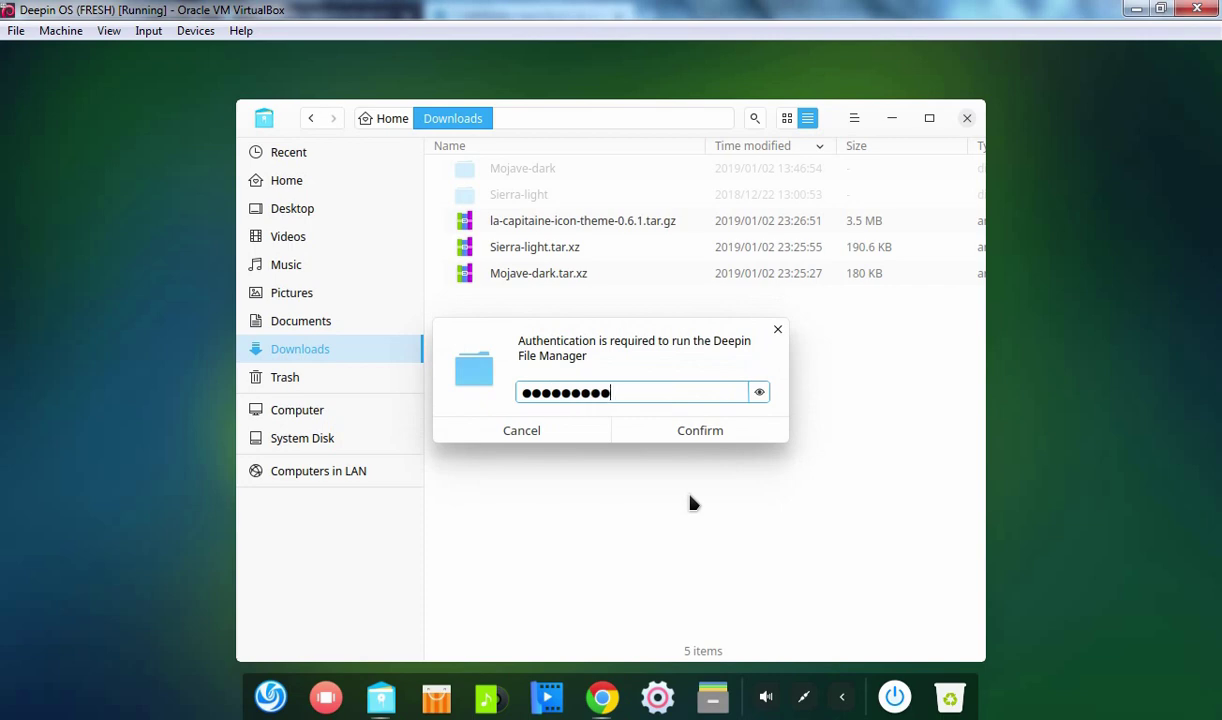
key("Return")
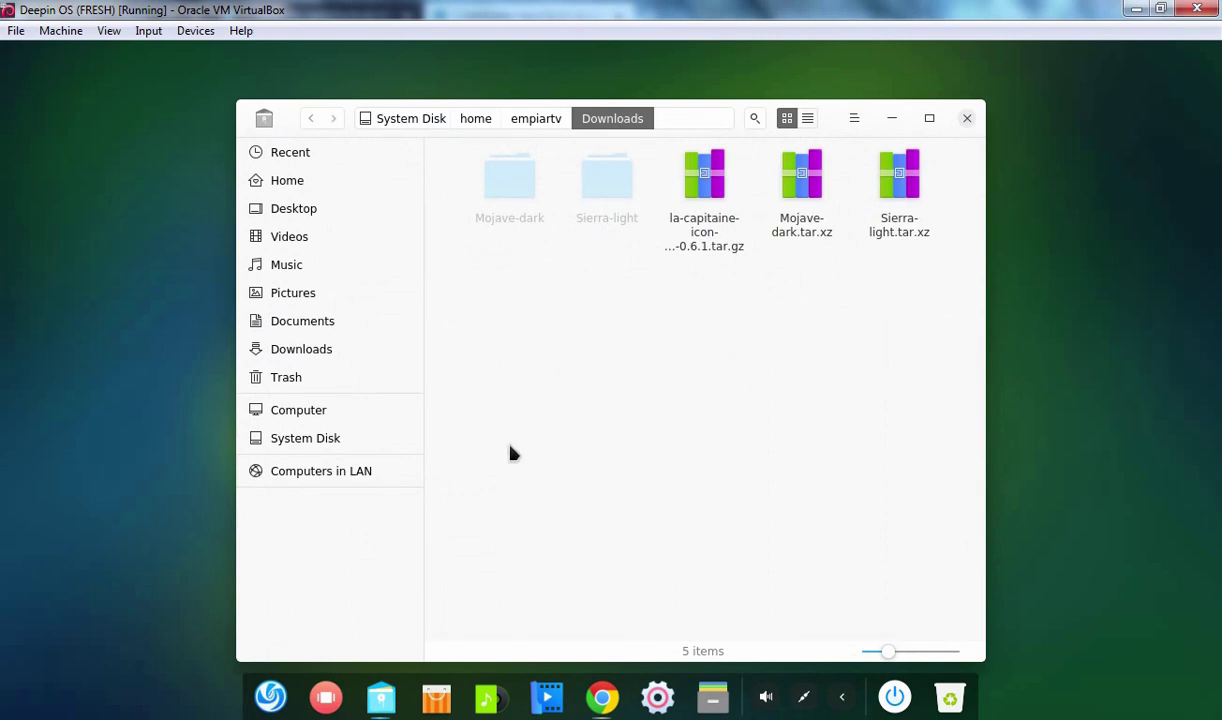
left_click(262, 413)
Navigate to /usr/share/themes from the System Disk
double_click(490, 549)
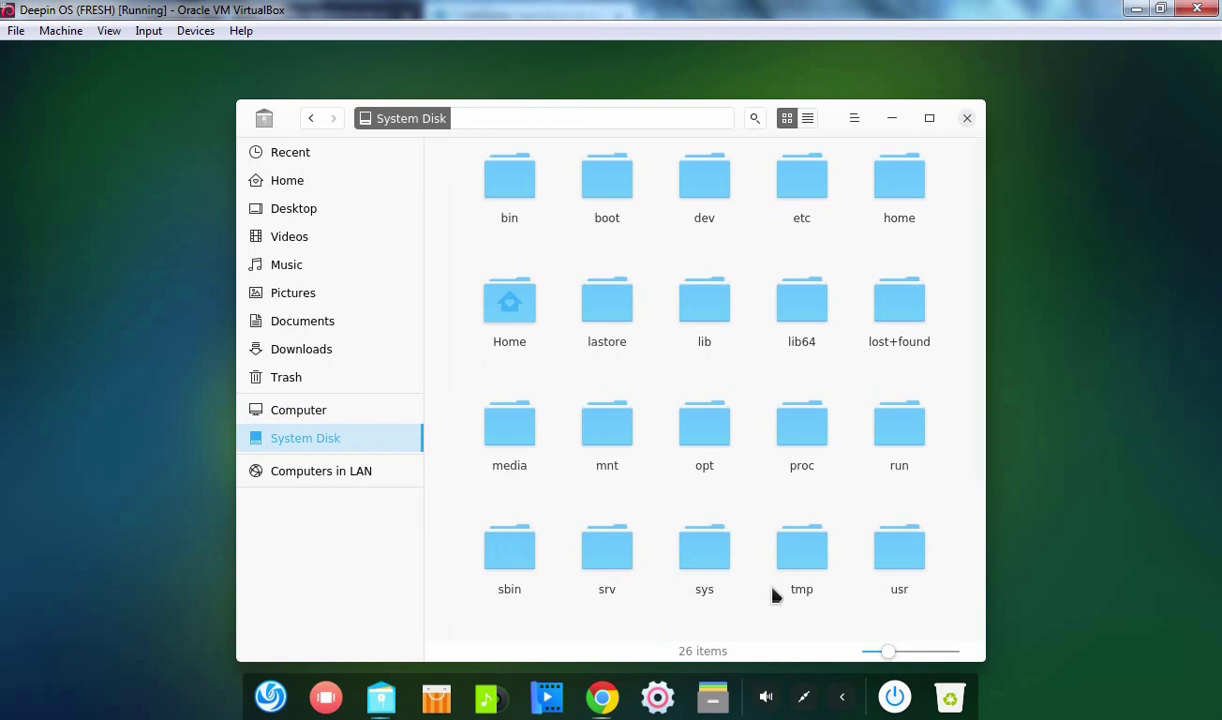
double_click(899, 551)
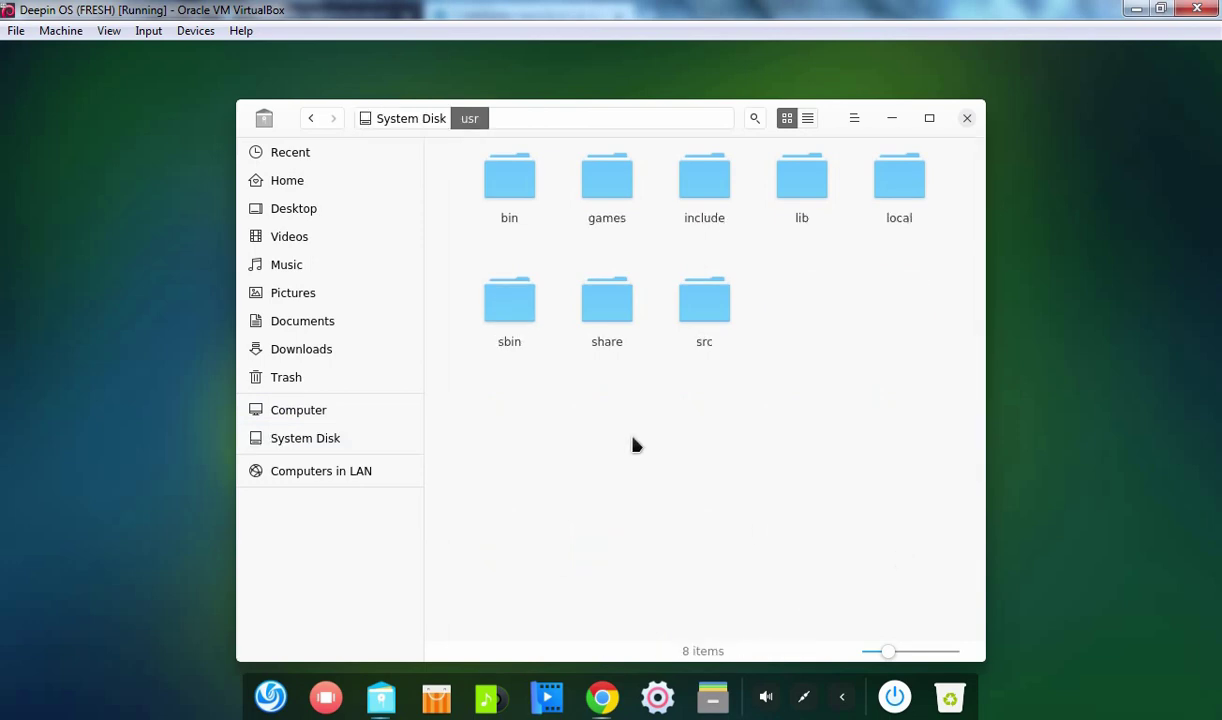
double_click(607, 312)
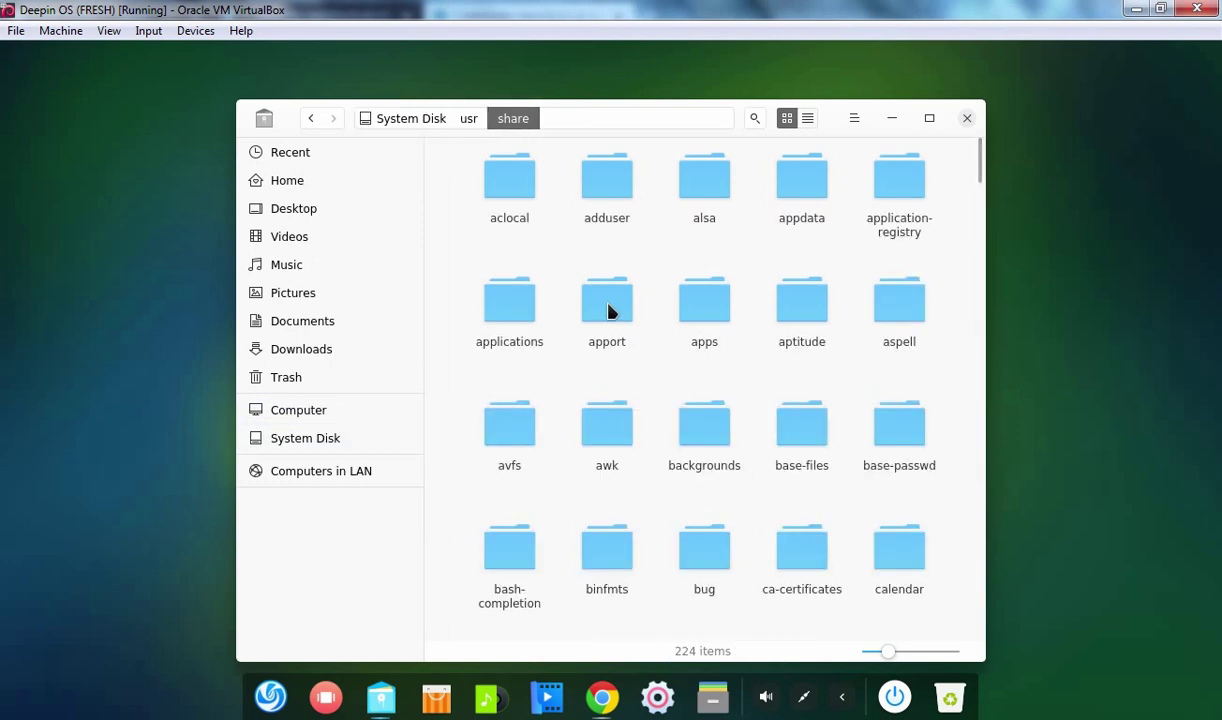
left_click(607, 312)
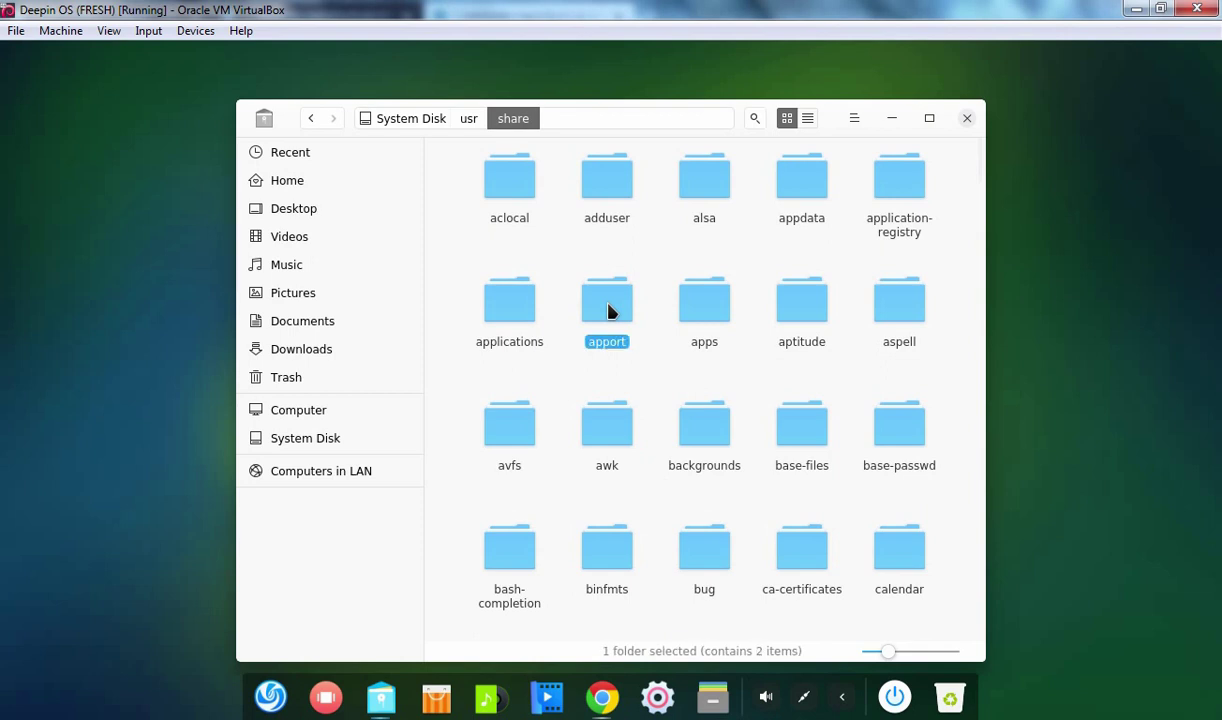
type("themes")
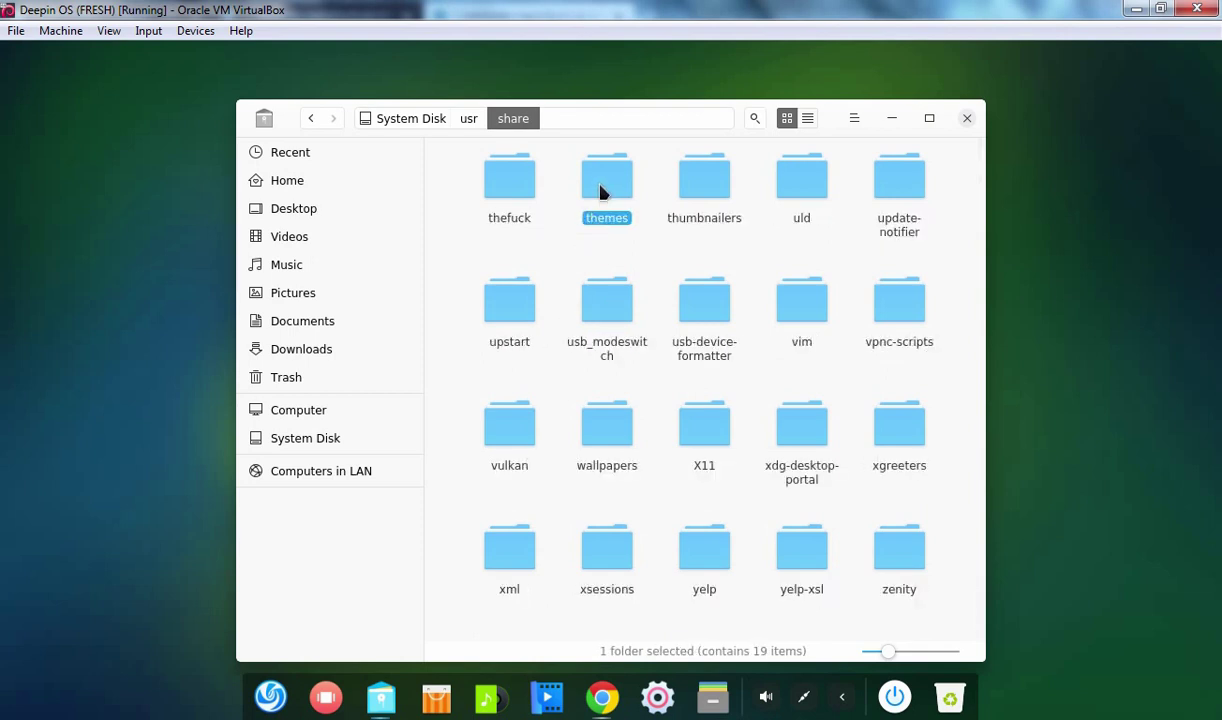
key("Return")
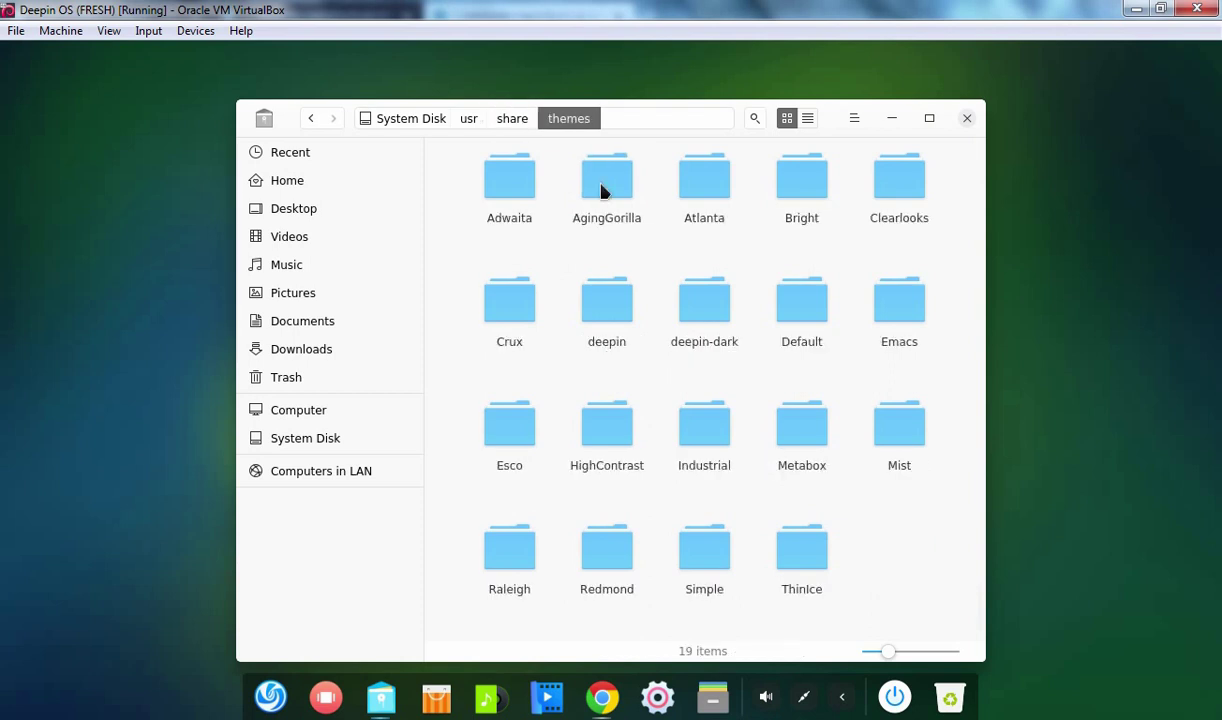
Paste Mojave-dark and Sierra-light into themes and minimize the admin window
right_click(889, 545)
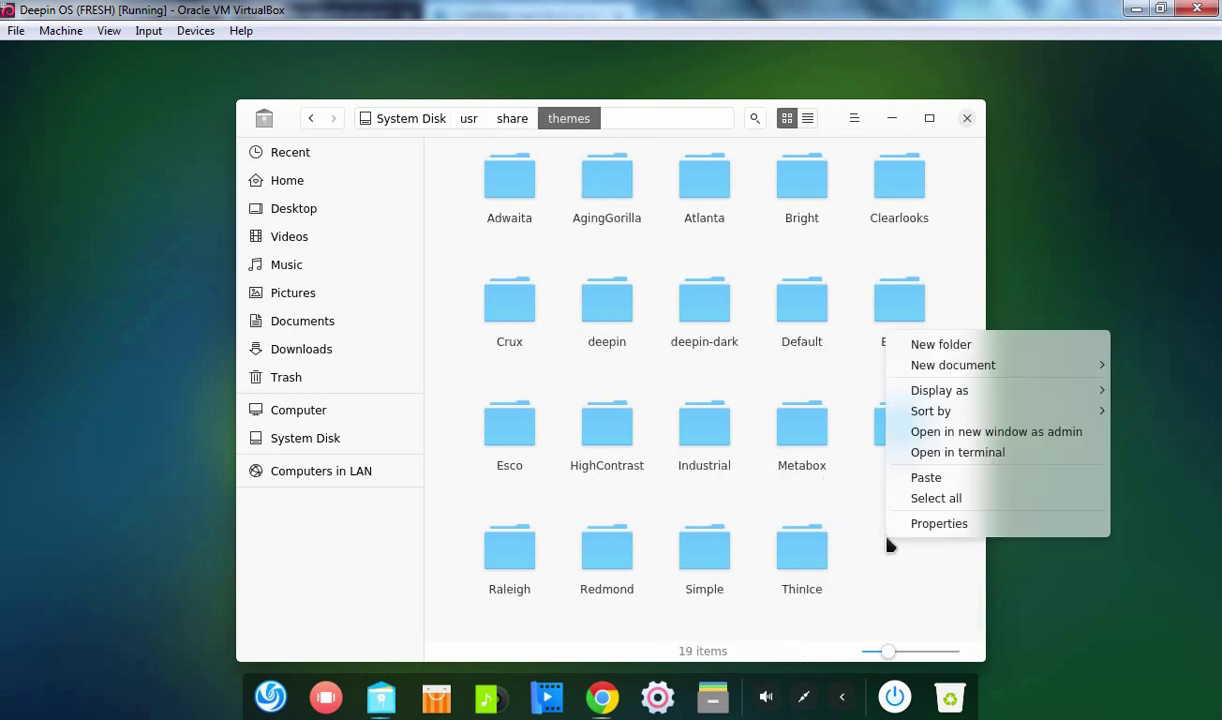
left_click(935, 478)
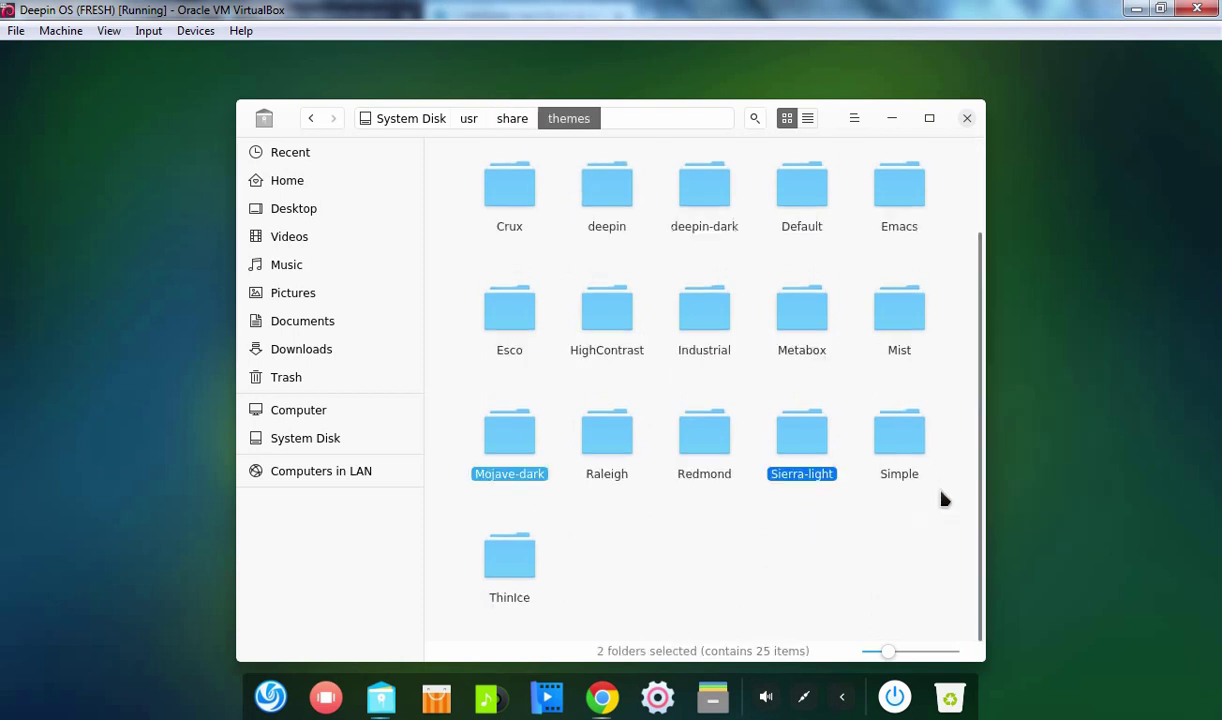
left_click(738, 577)
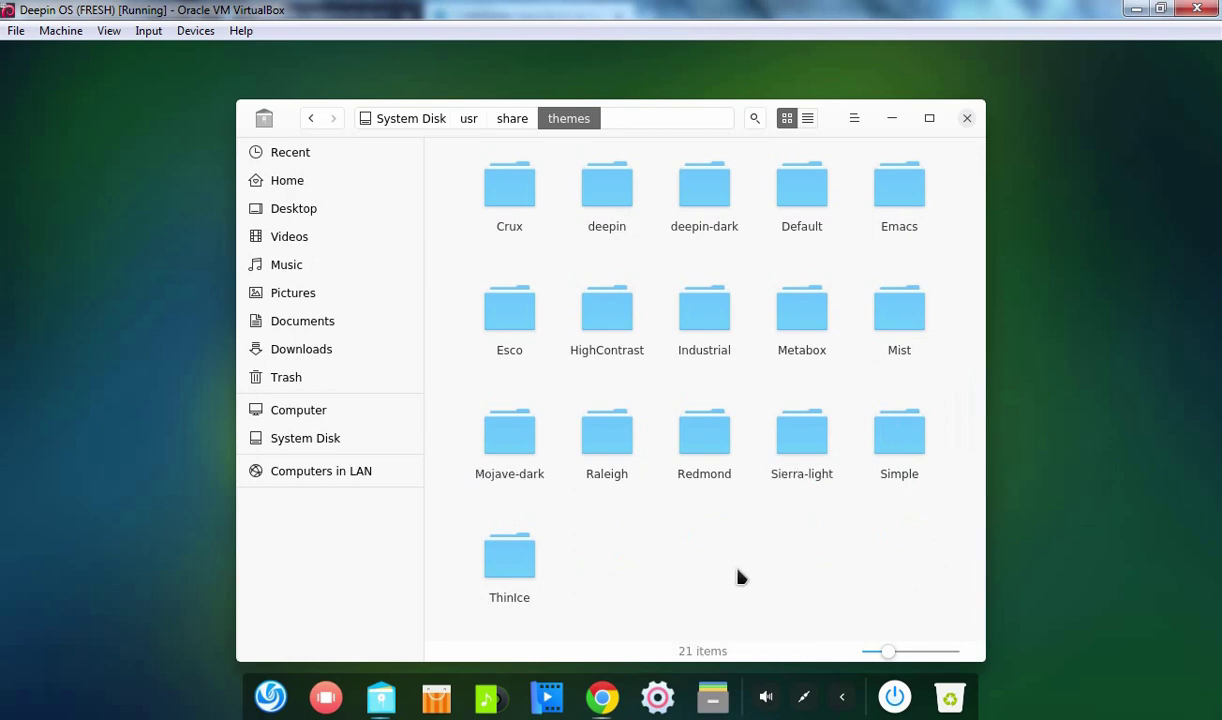
left_click(893, 119)
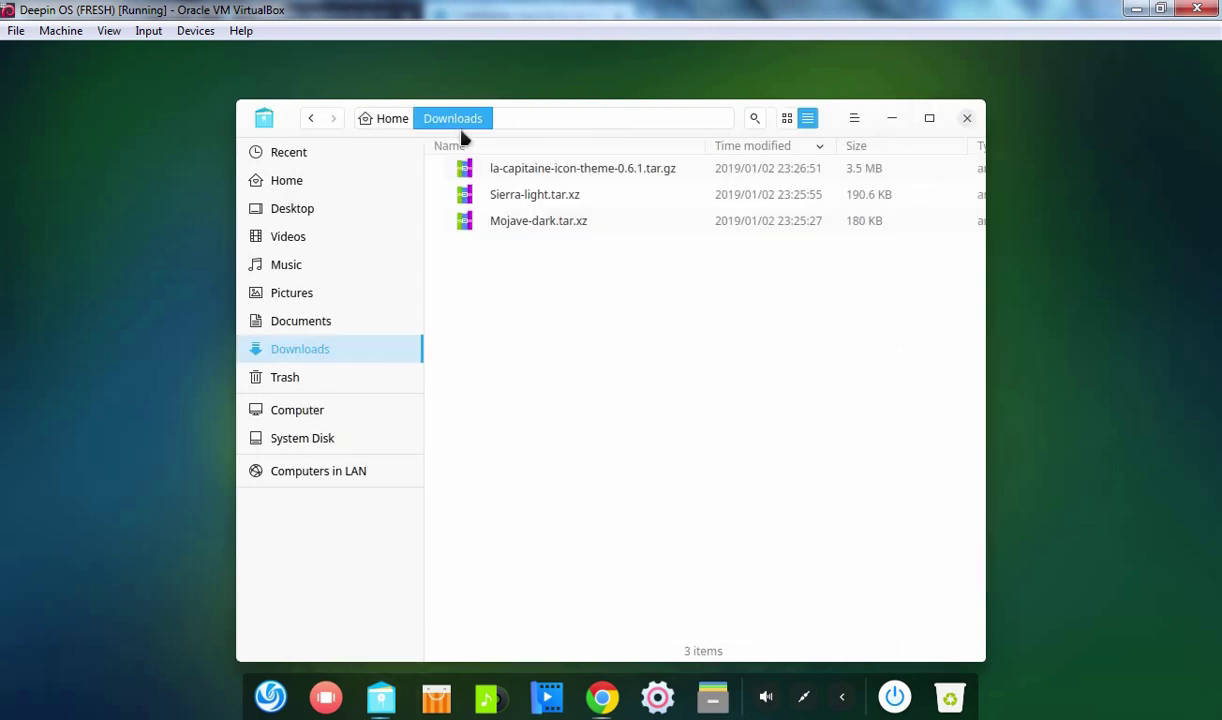
Extract la-capitaine-icon-theme-0.6.1.tar.gz into Downloads
left_click(557, 178)
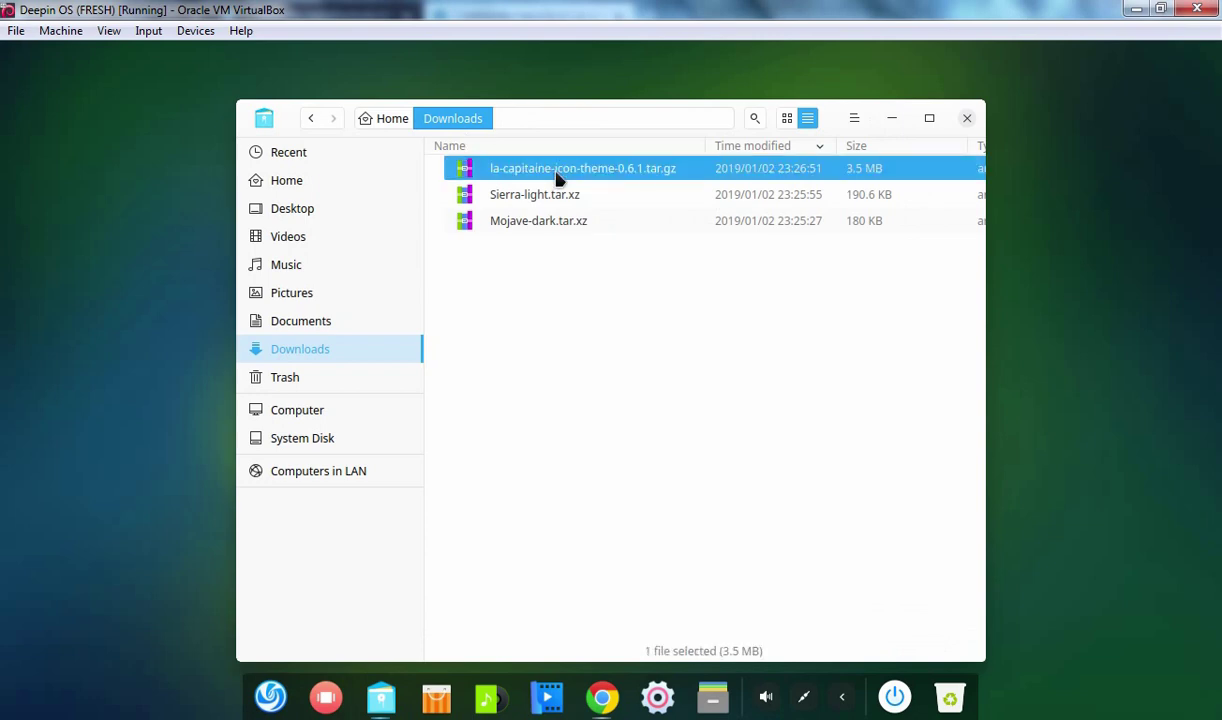
right_click(557, 178)
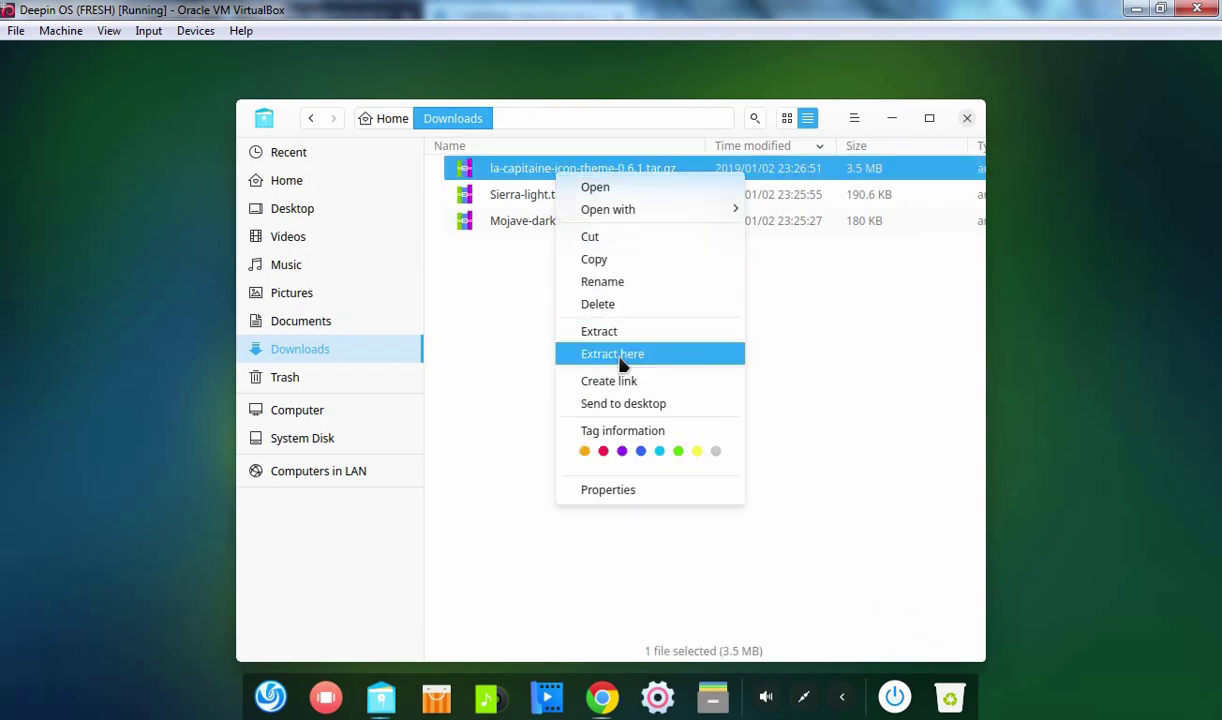
left_click(621, 356)
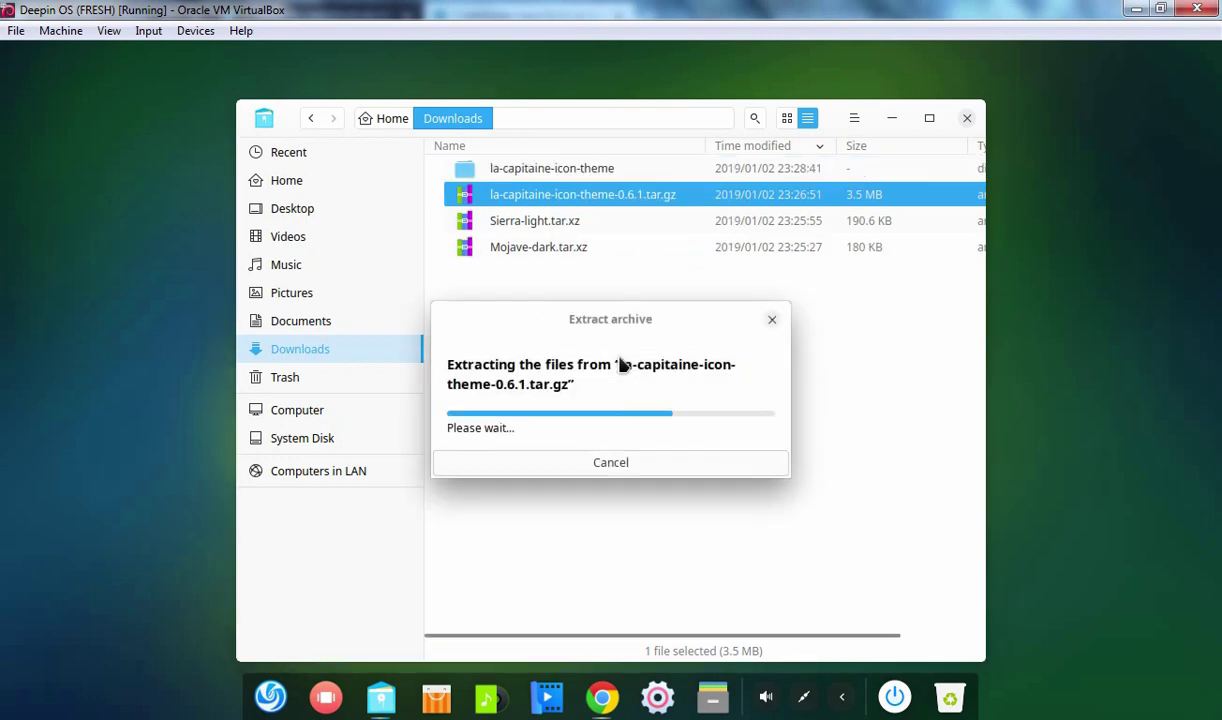
Cut the extracted la-capitaine-icon-theme folder
left_click(532, 174)
right_click(532, 175)
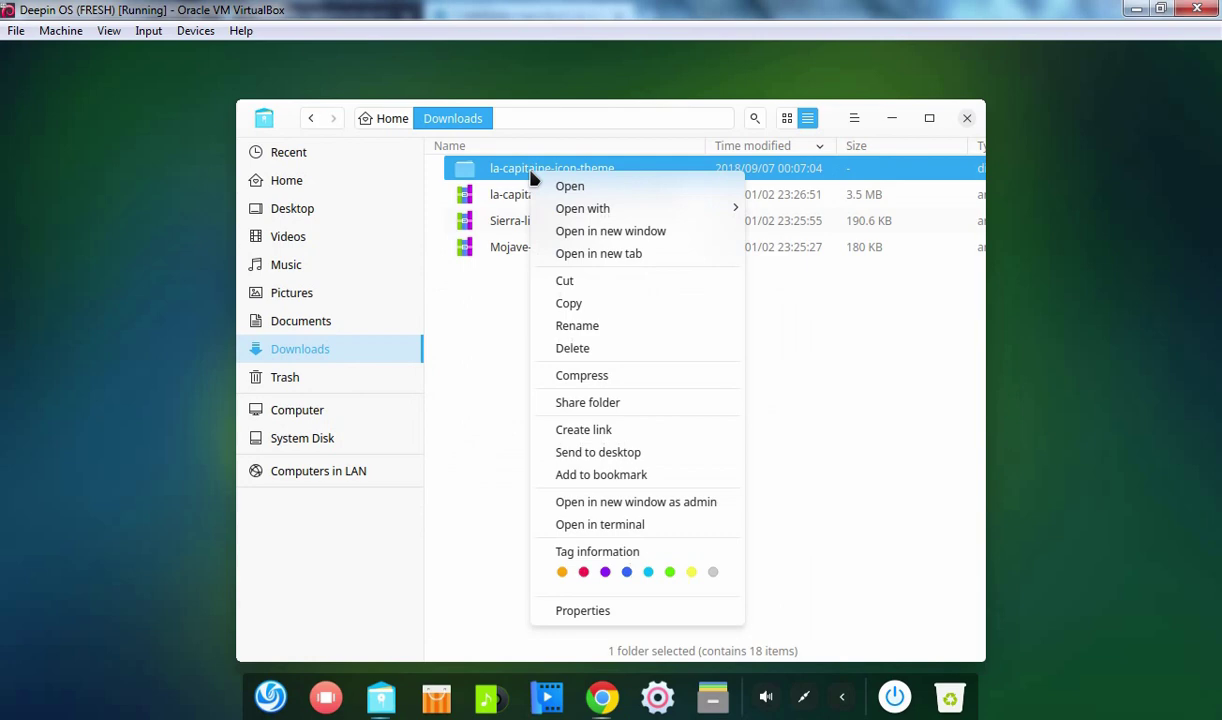
left_click(565, 281)
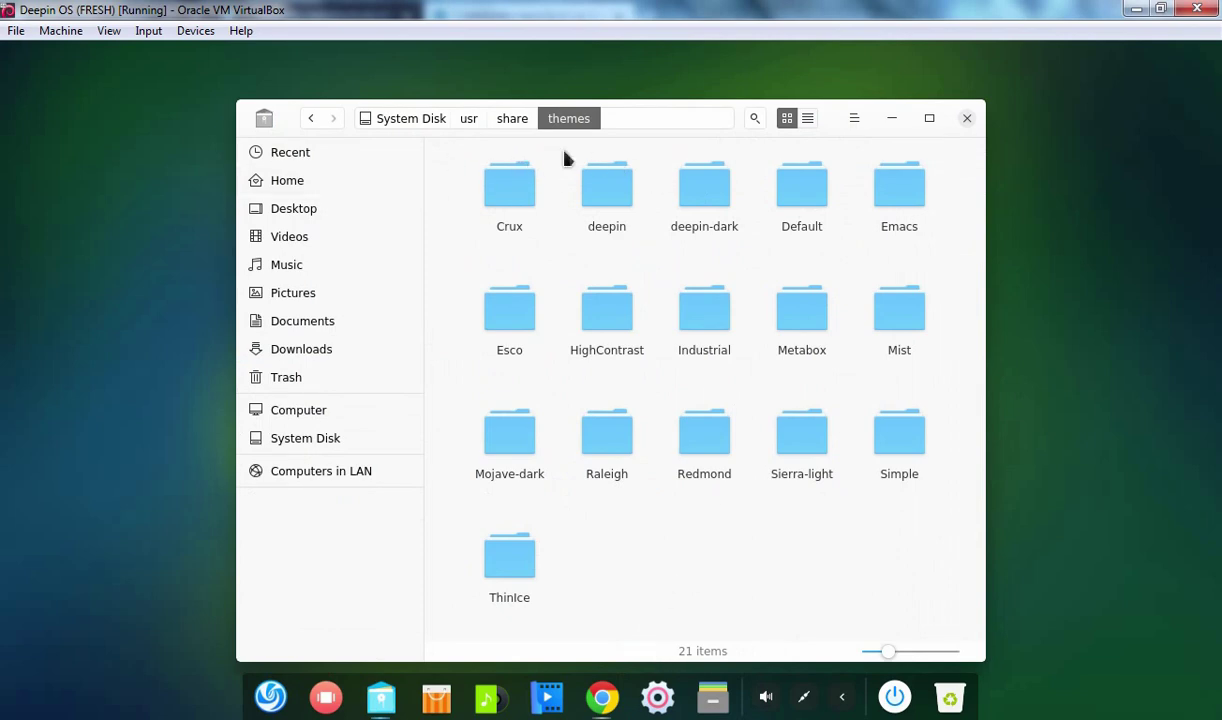
Go up to /usr/share and open the icons folder
left_click(512, 118)
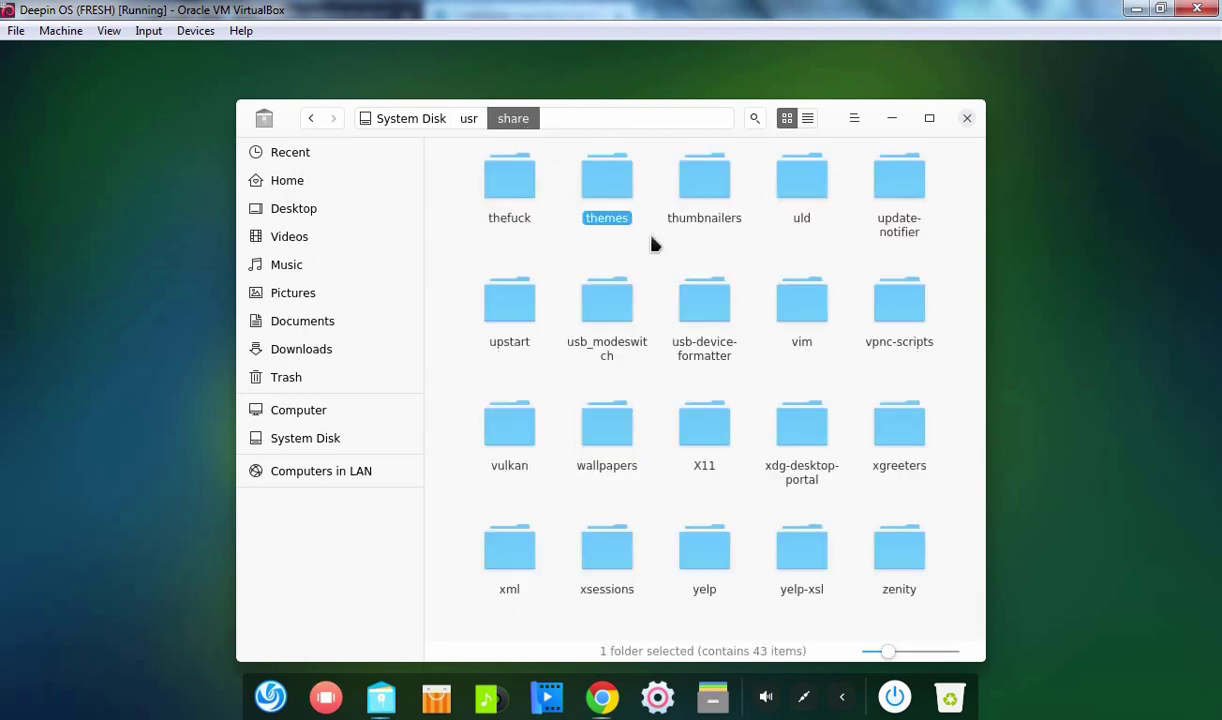
type("ic")
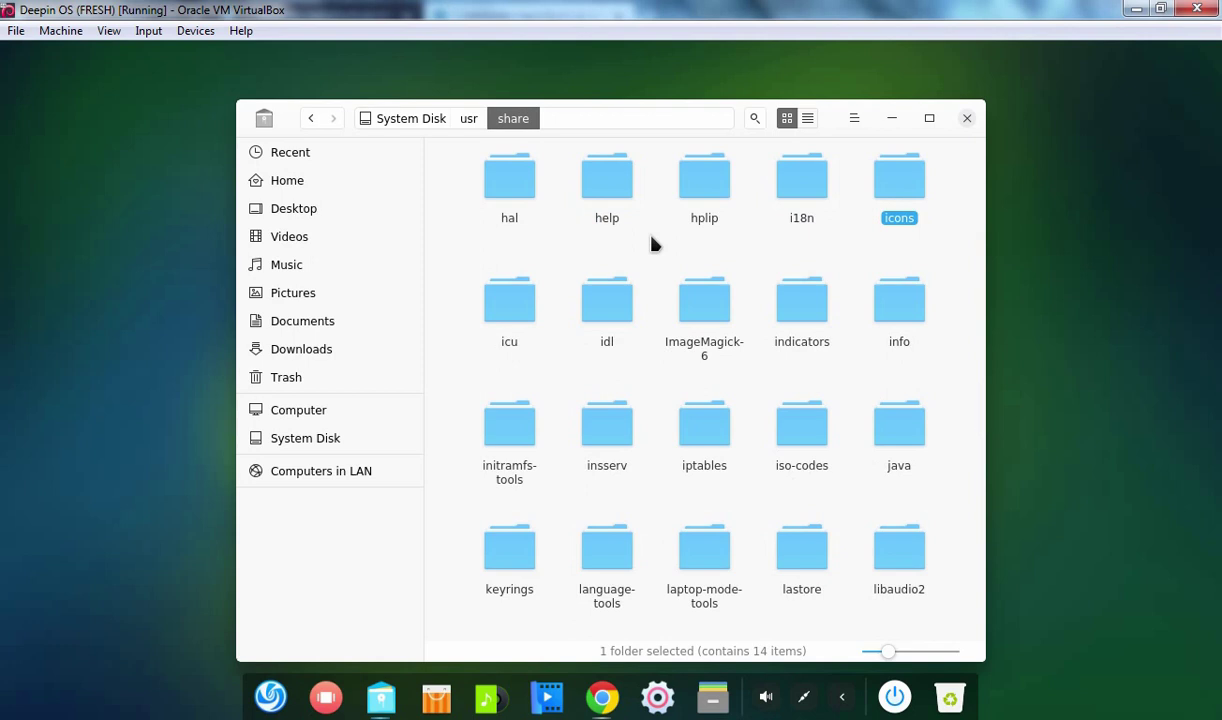
double_click(876, 182)
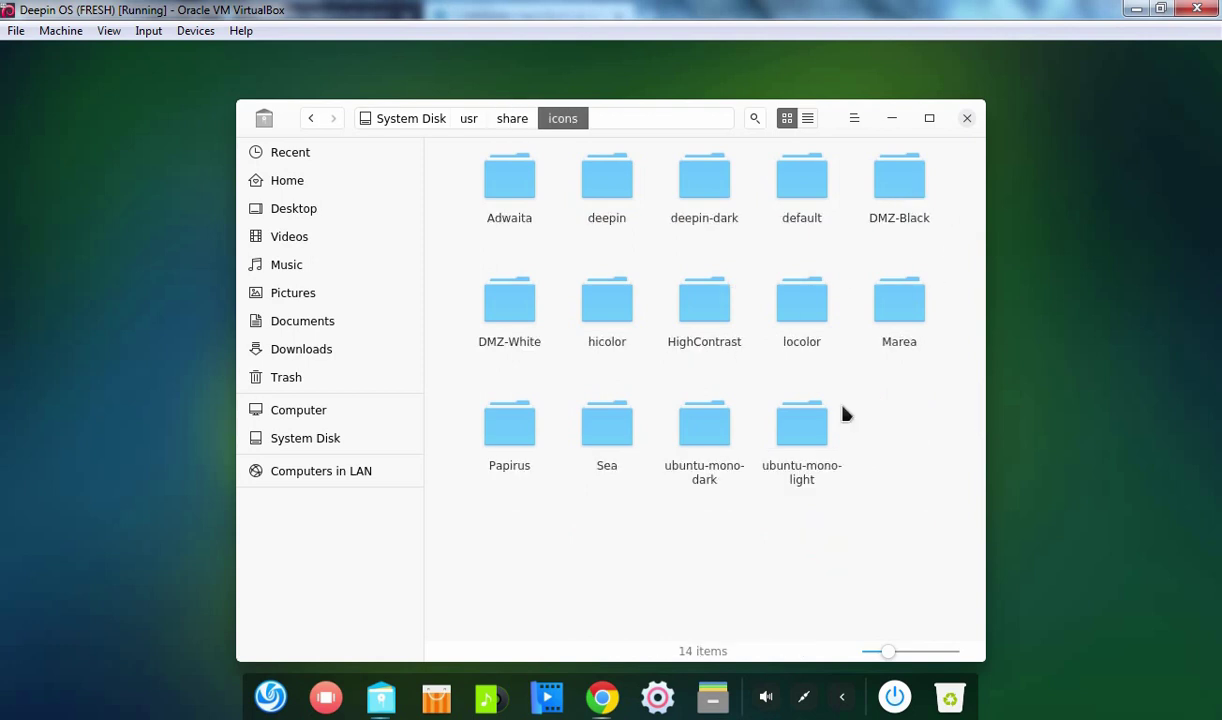
Paste la-capitaine-icon-theme into icons and close the file manager windows
right_click(536, 553)
left_click(585, 487)
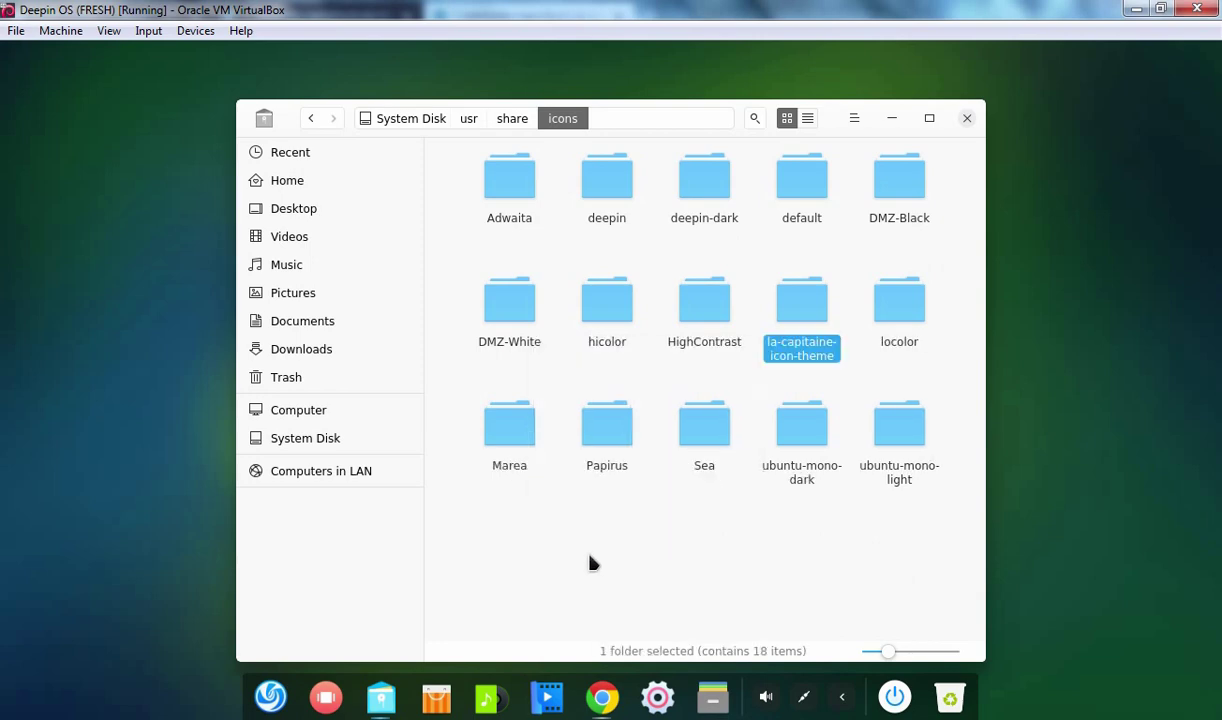
left_click(591, 566)
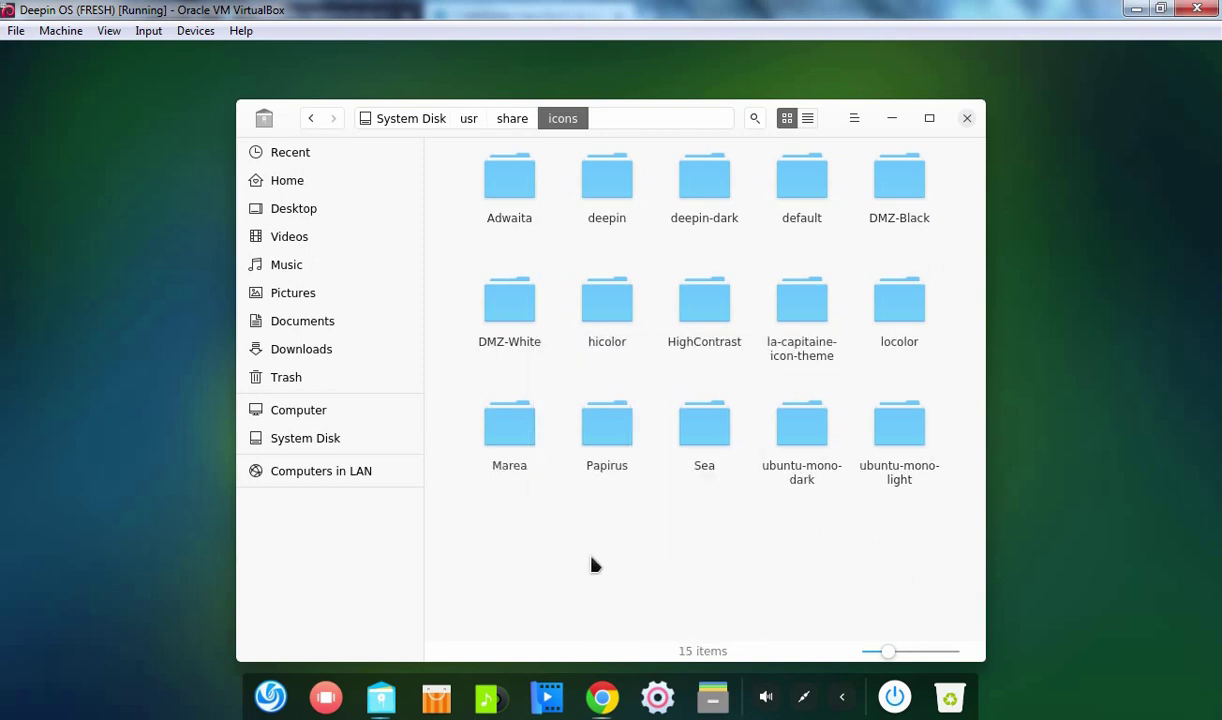
left_click(967, 118)
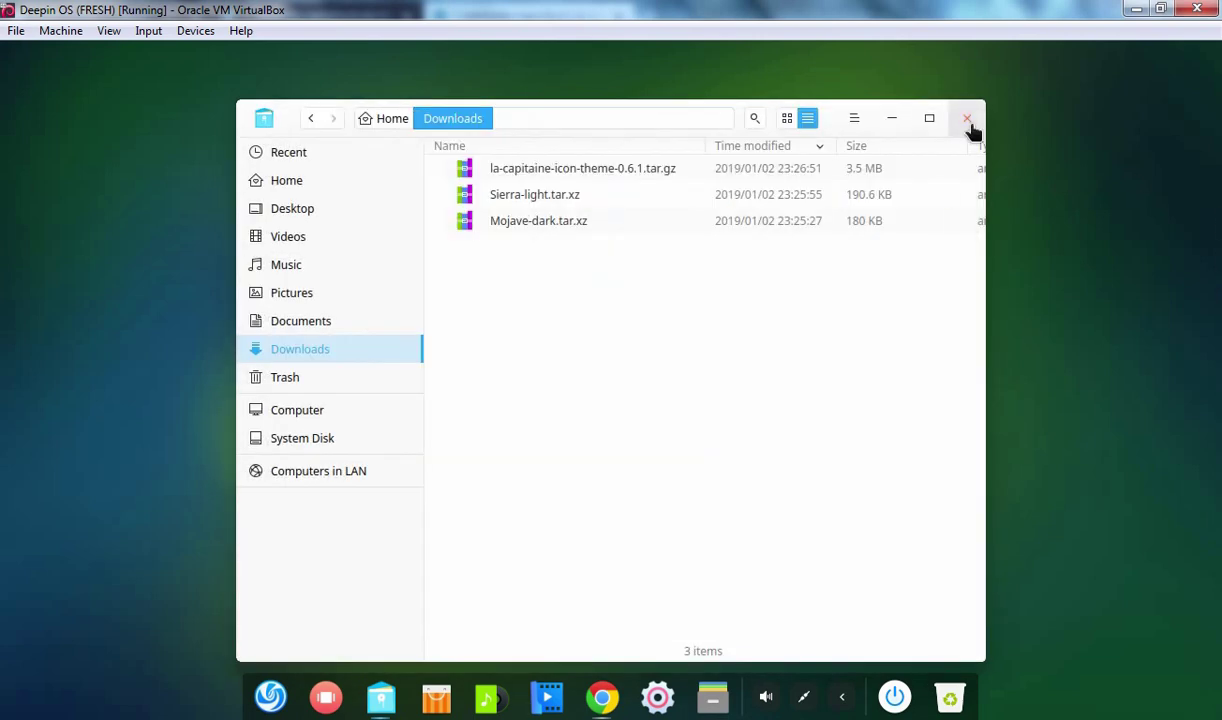
left_click(968, 120)
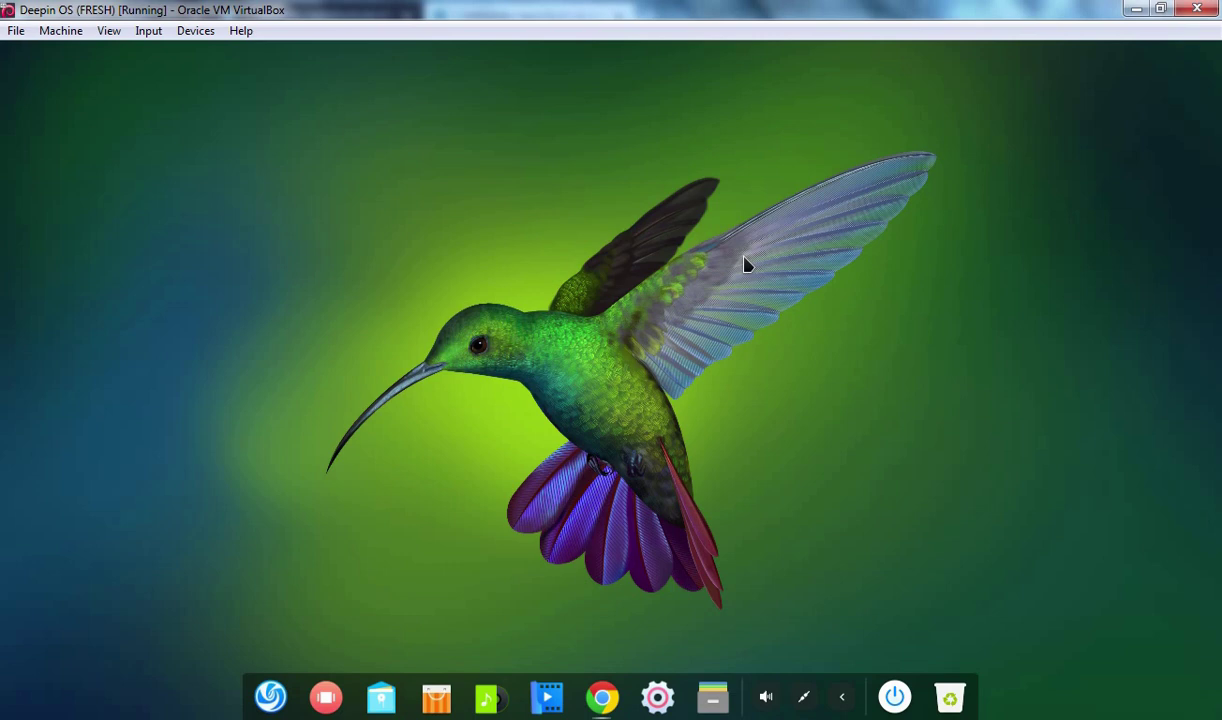
Apply Sierra-light as the window theme under Control Center's Personalization > Theme
left_click(659, 708)
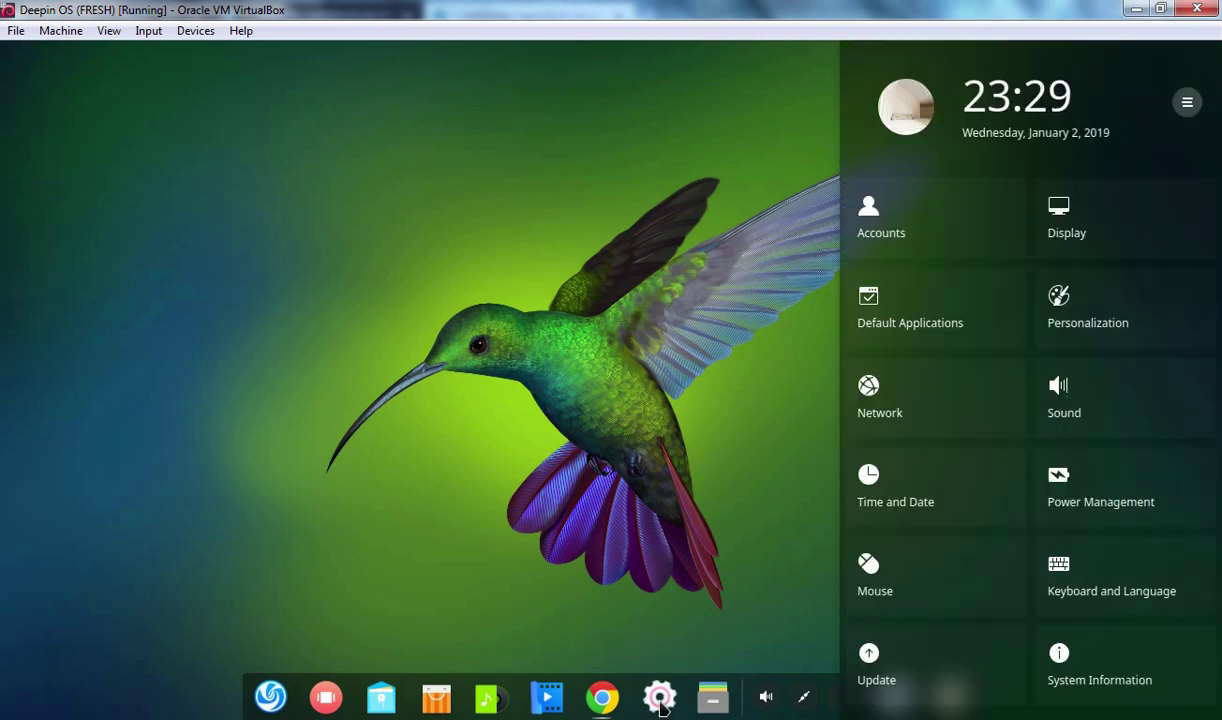
left_click(1107, 320)
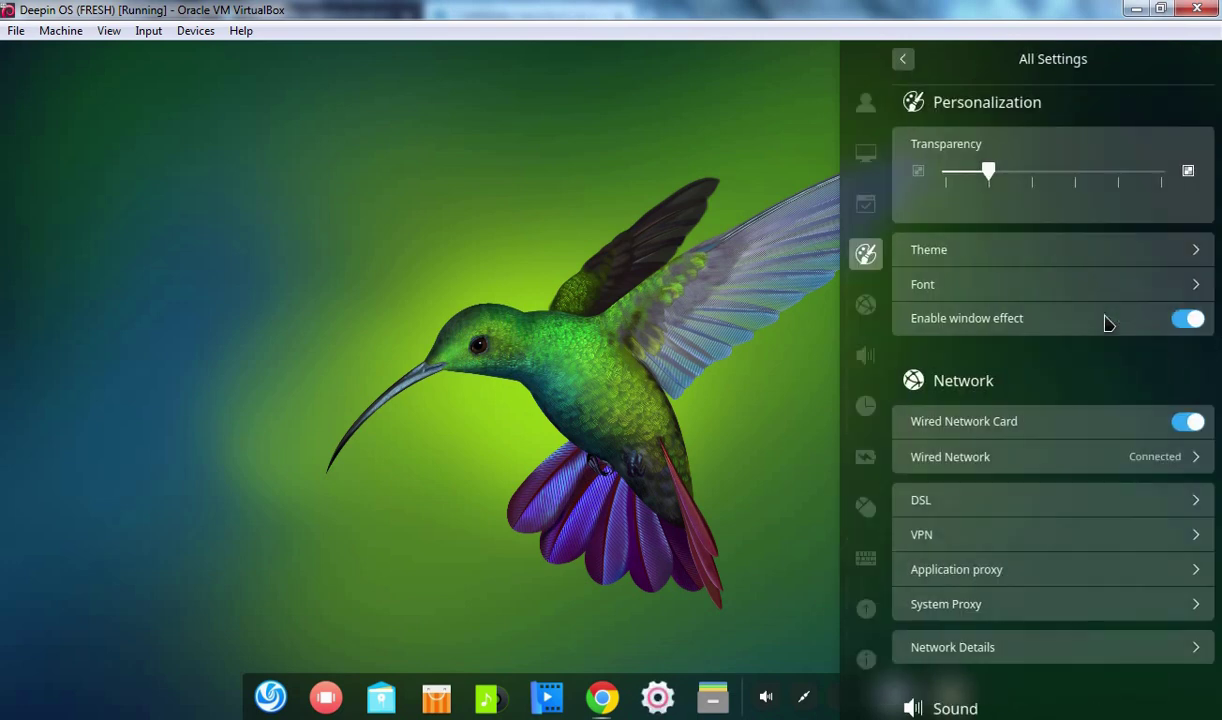
left_click(946, 259)
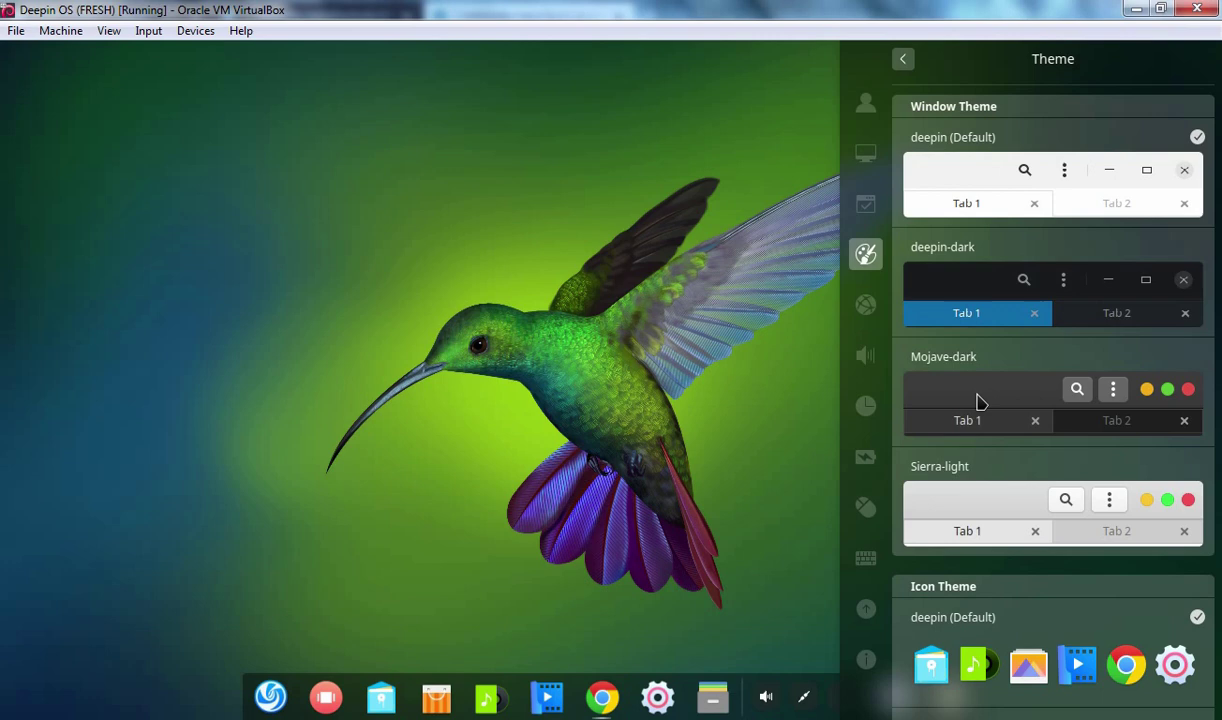
left_click(1113, 476)
Apply la-capitaine-icon-theme as the icon theme, then close Control Center
scroll(1100, 585, "down", 5)
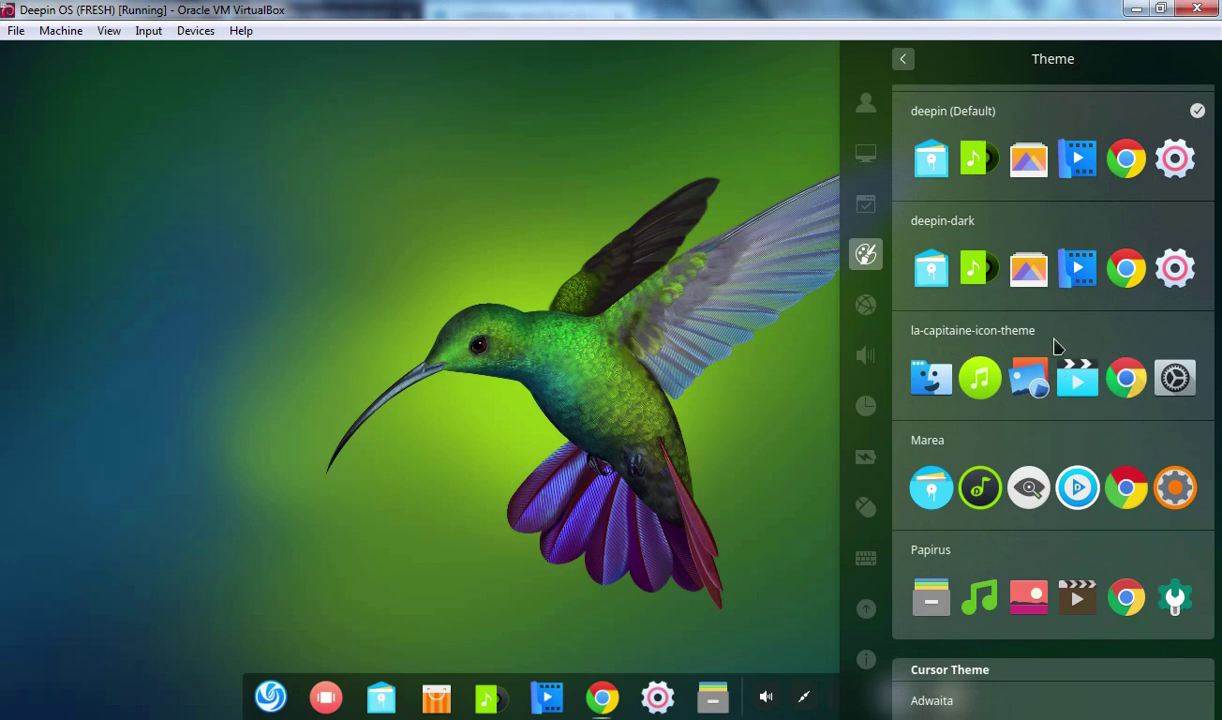
left_click(1181, 342)
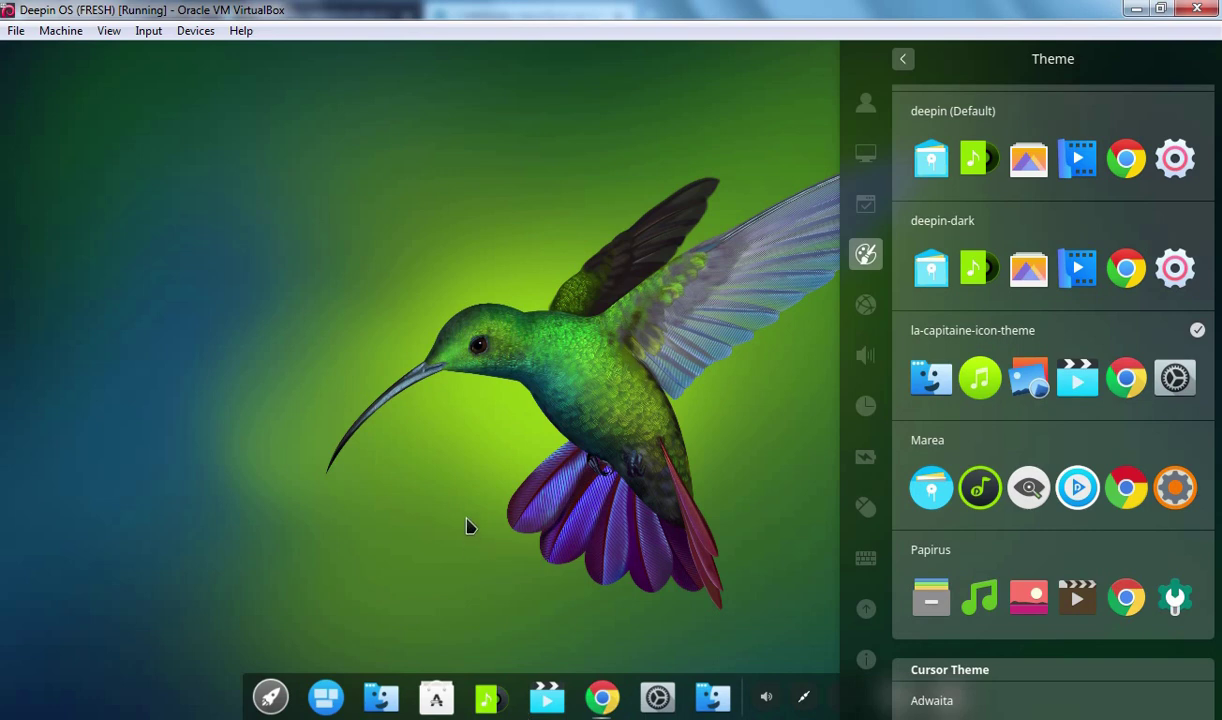
left_click(907, 59)
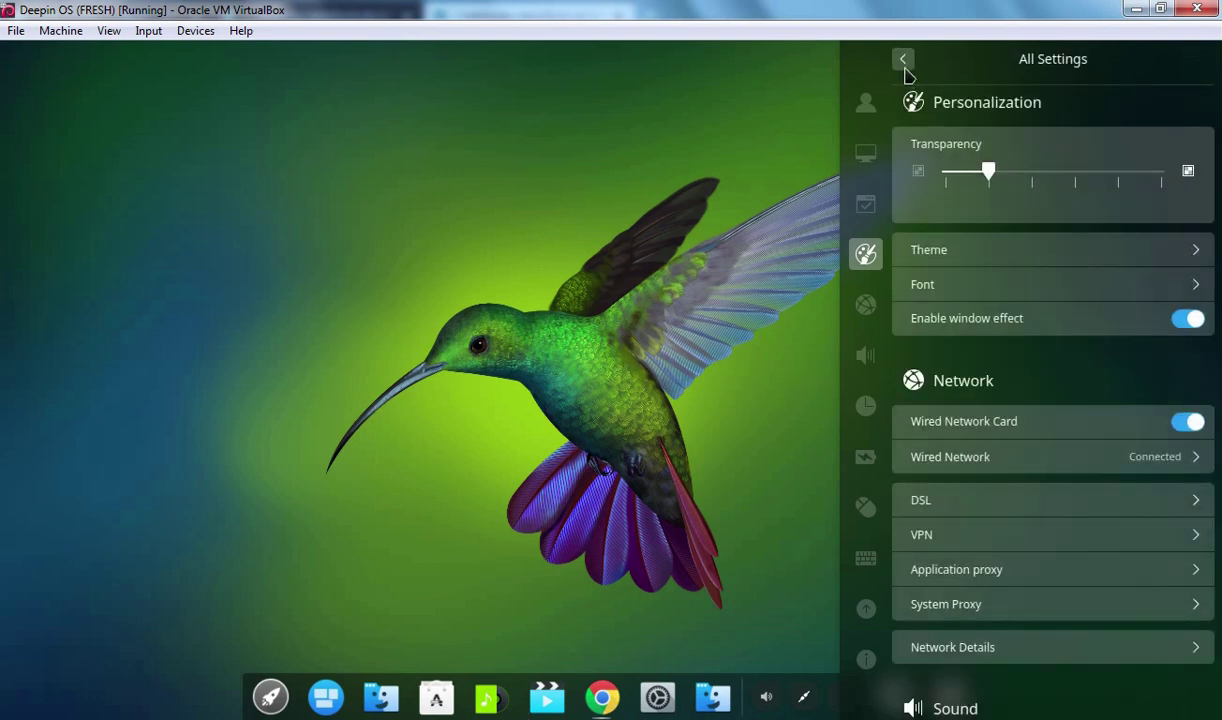
left_click(906, 60)
left_click(530, 295)
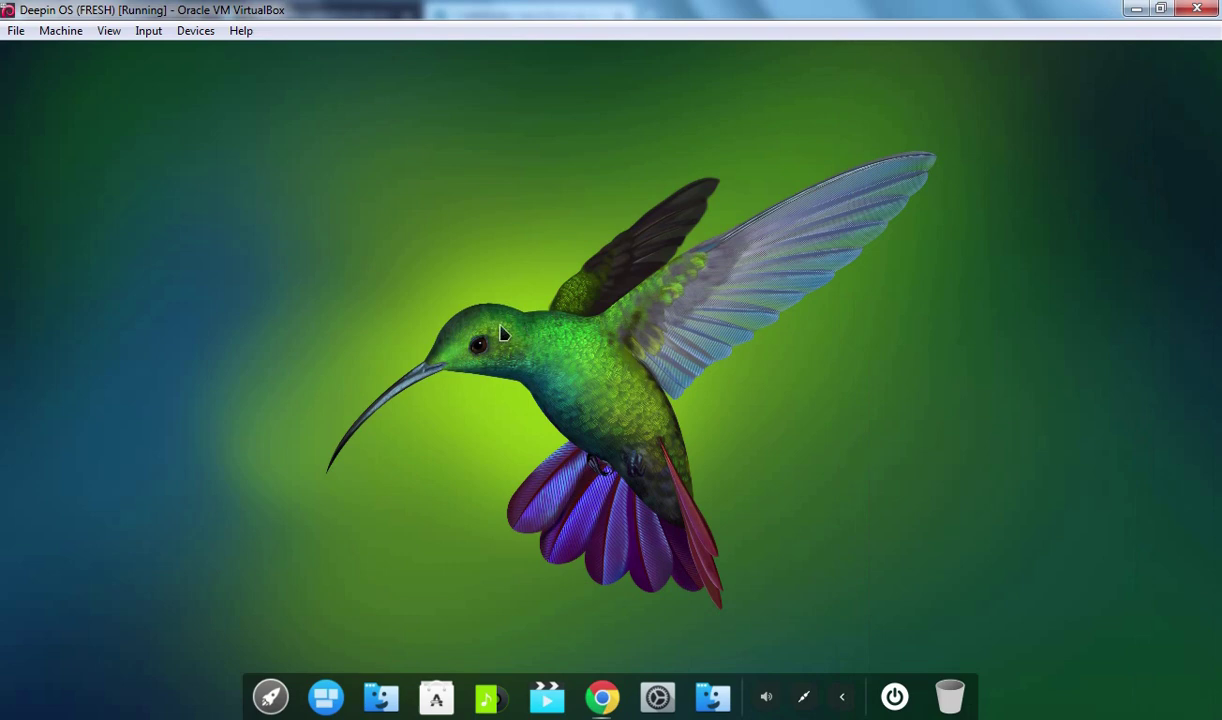
Check the new look in the file manager, then open a Home window with Super+E
left_click(378, 692)
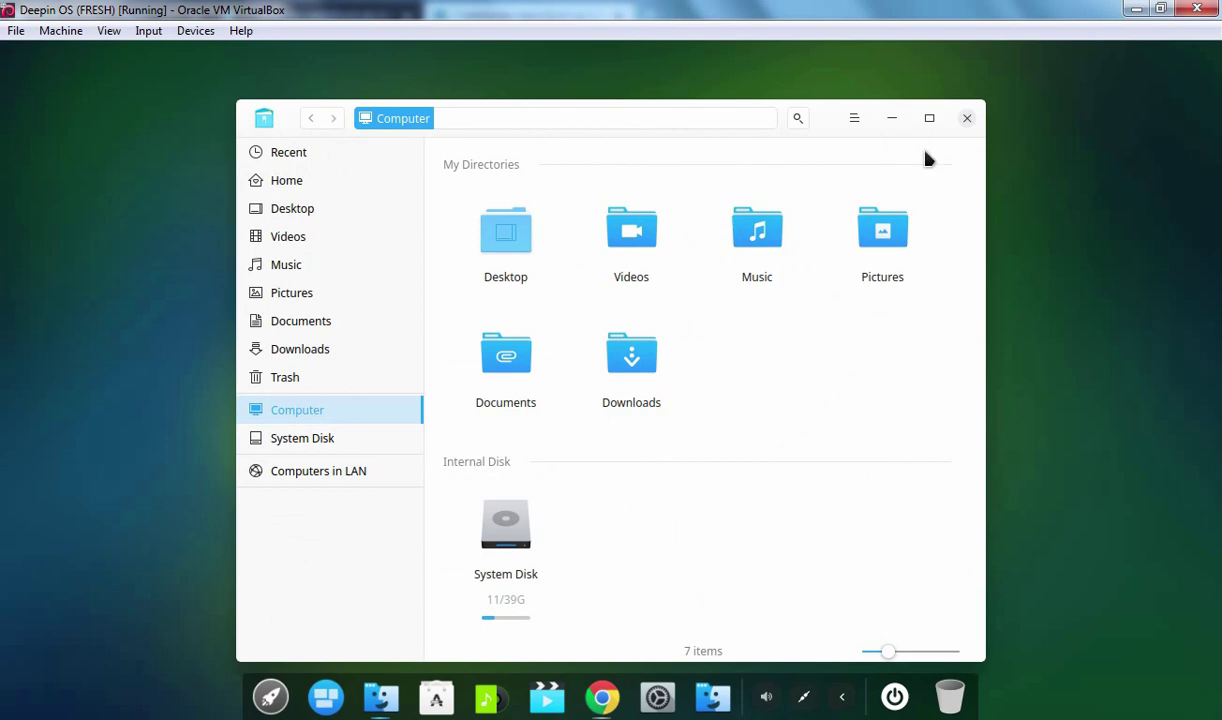
left_click(892, 119)
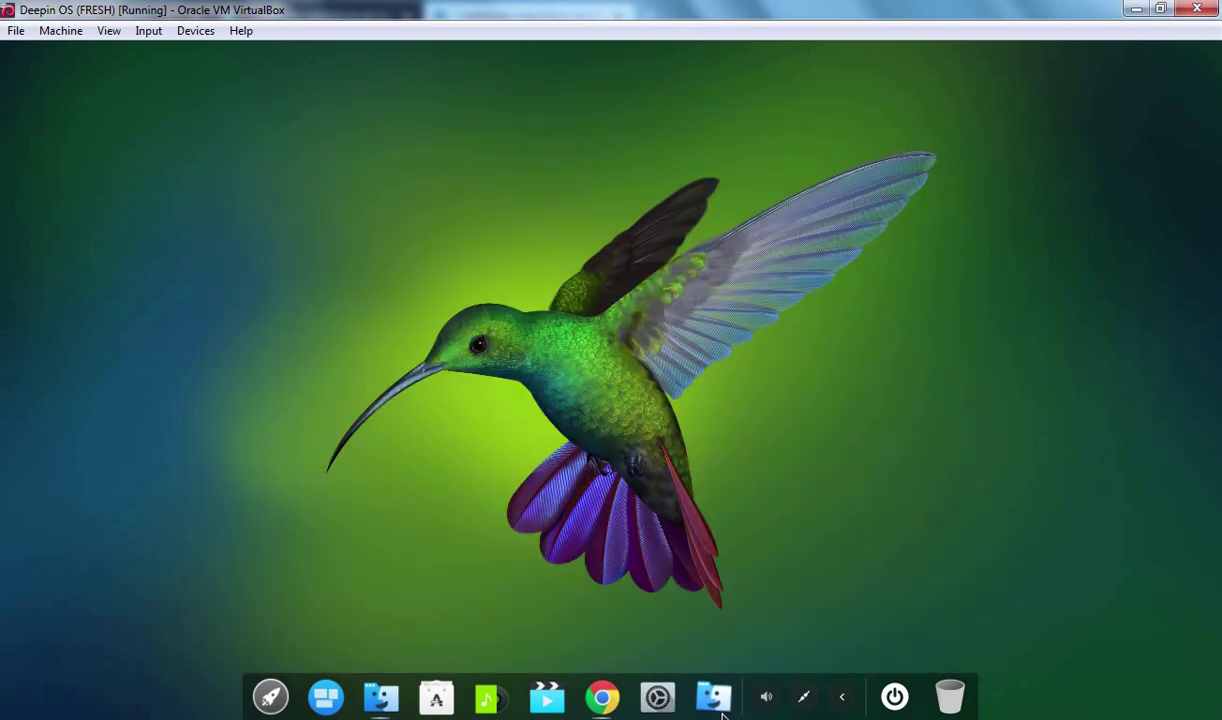
key("super+e")
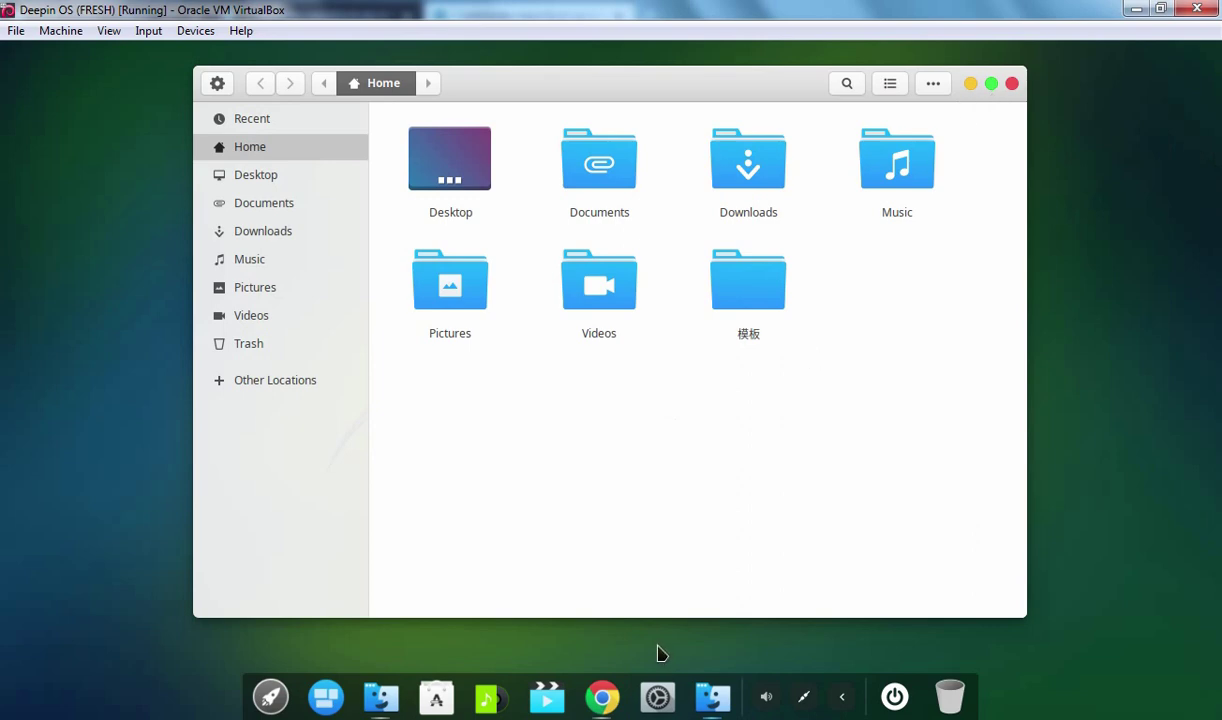
Preview Chrome, minimize it and the Home window, and reopen Control Center
left_click(603, 698)
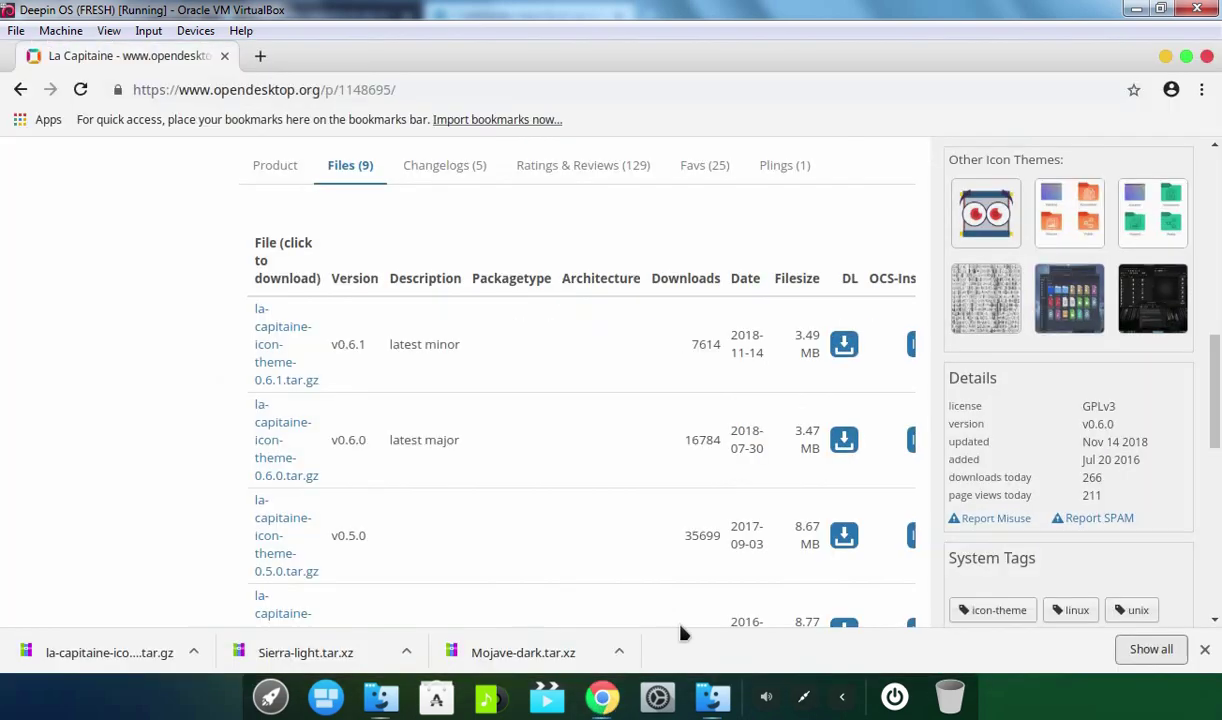
left_click(1165, 57)
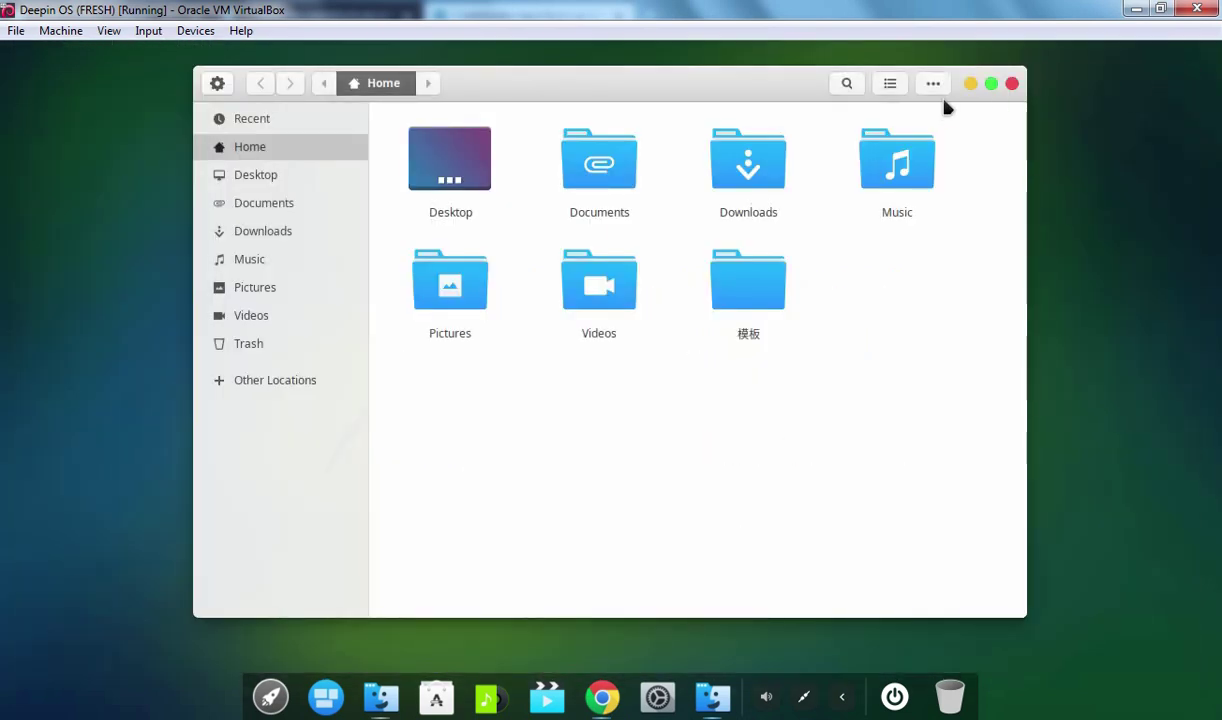
left_click(970, 83)
left_click(657, 697)
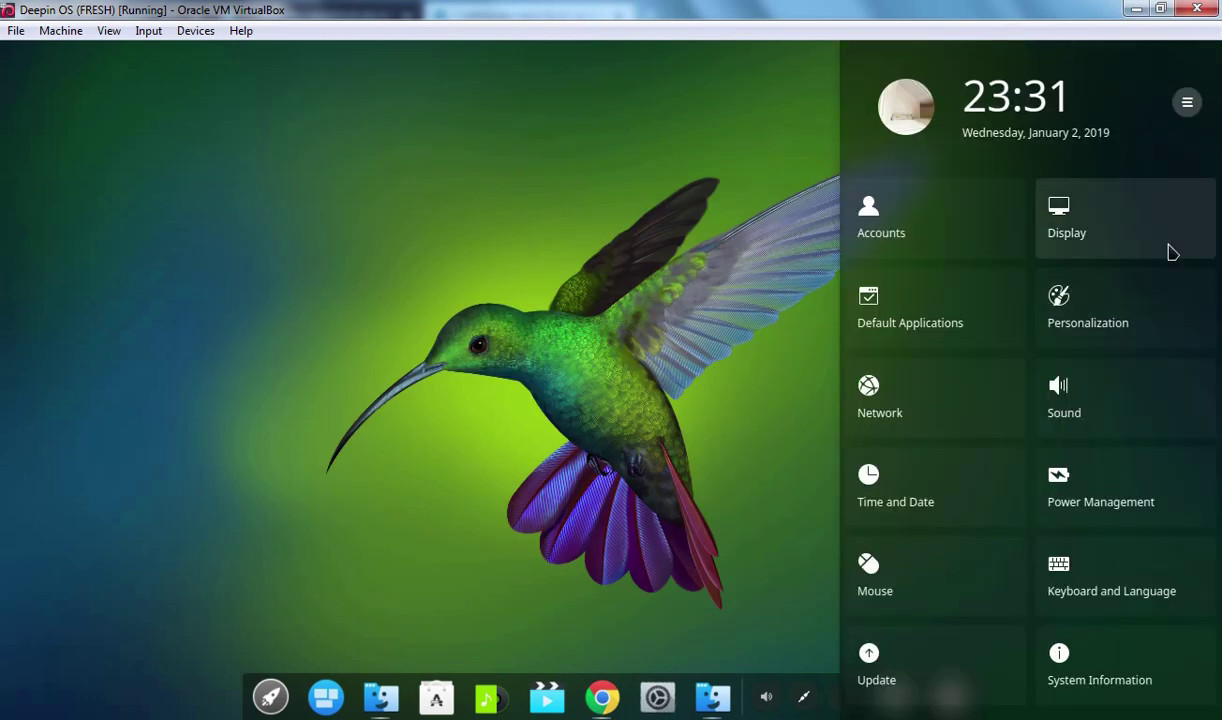
Switch the window theme to Mojave-dark and close Control Center
left_click(1121, 328)
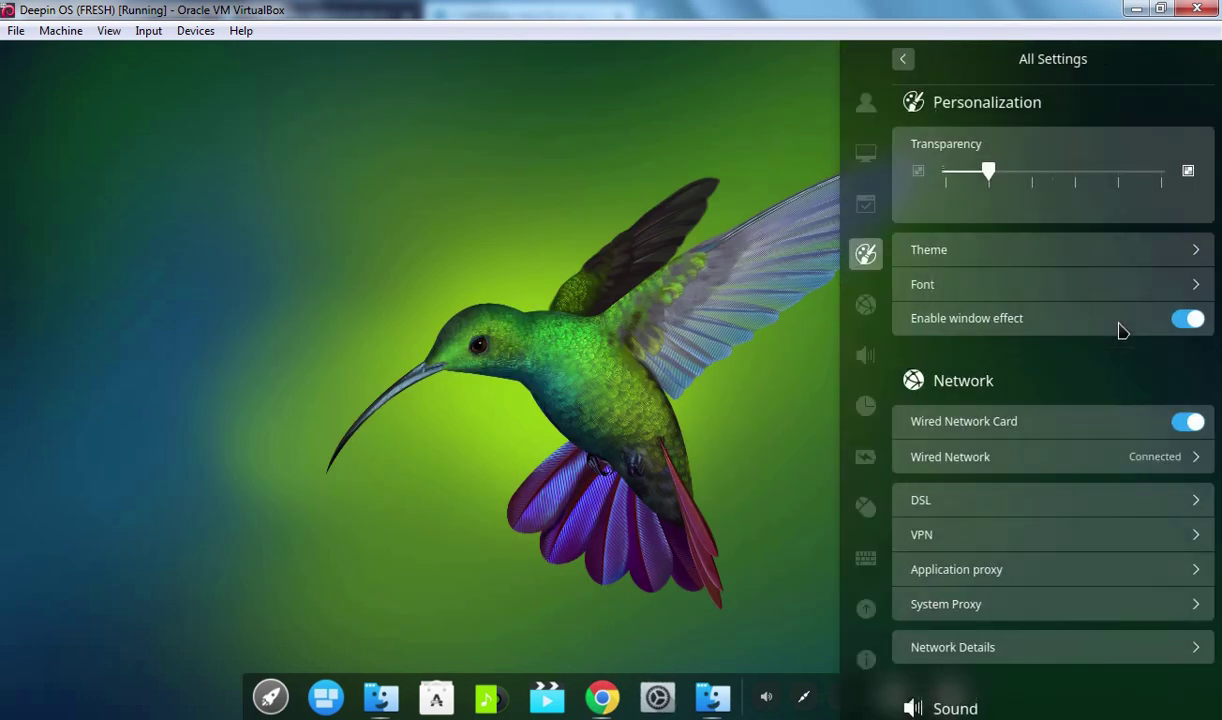
left_click(985, 257)
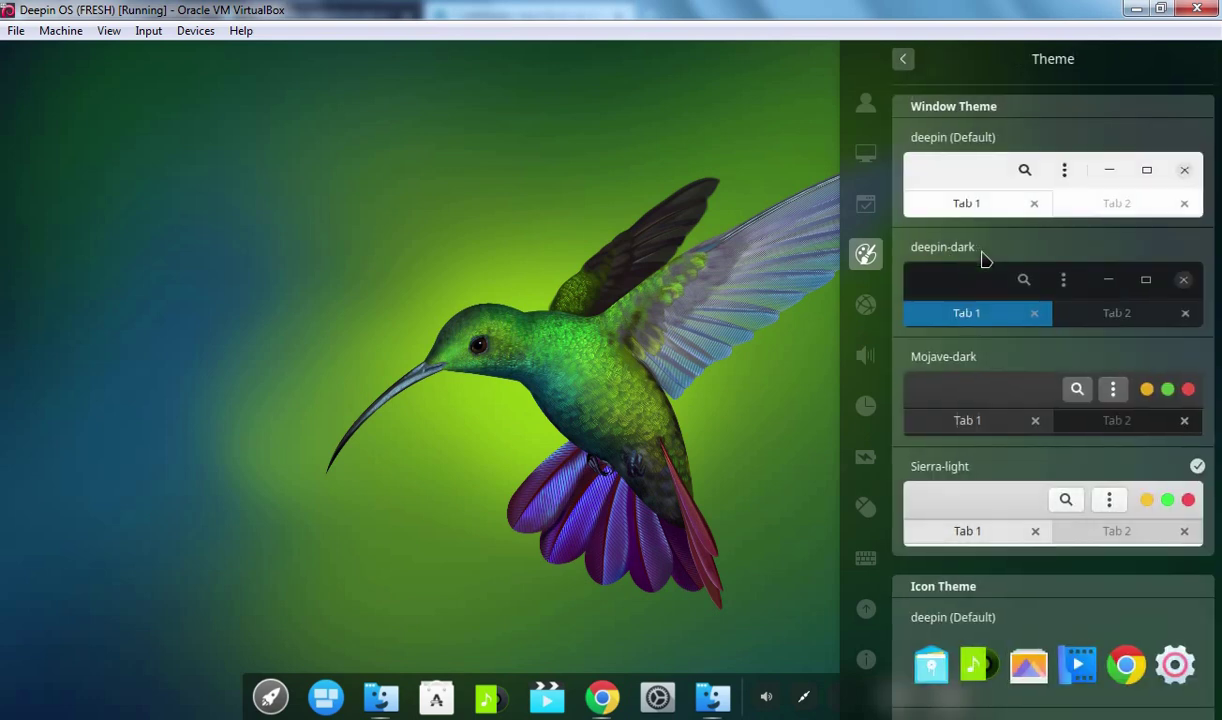
left_click(993, 397)
left_click(427, 358)
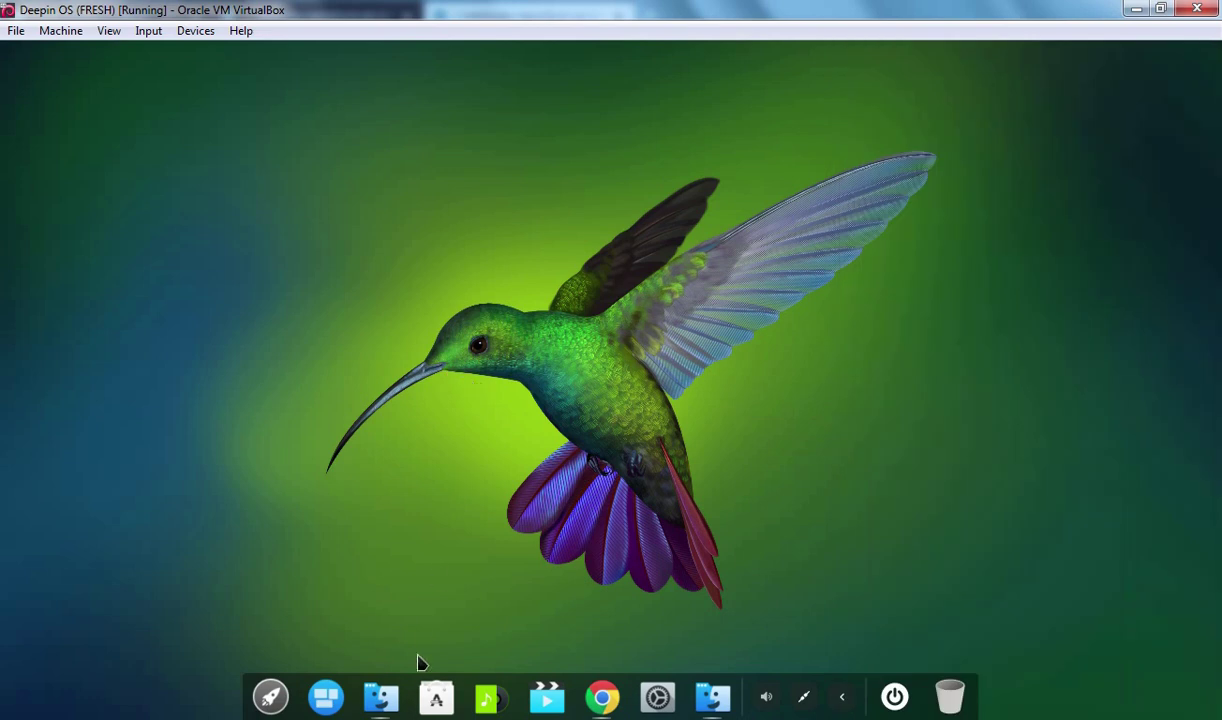
View the dark theme in the file manager and Home window, then bring Chrome forward
left_click(383, 700)
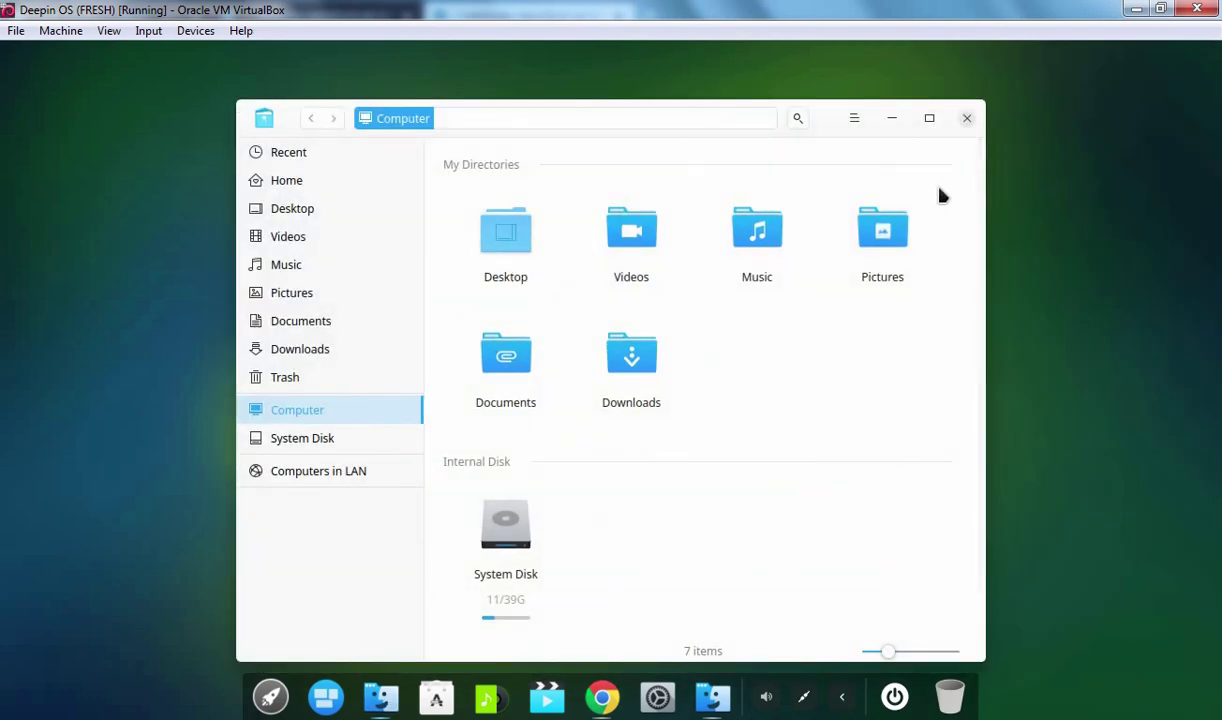
left_click(965, 123)
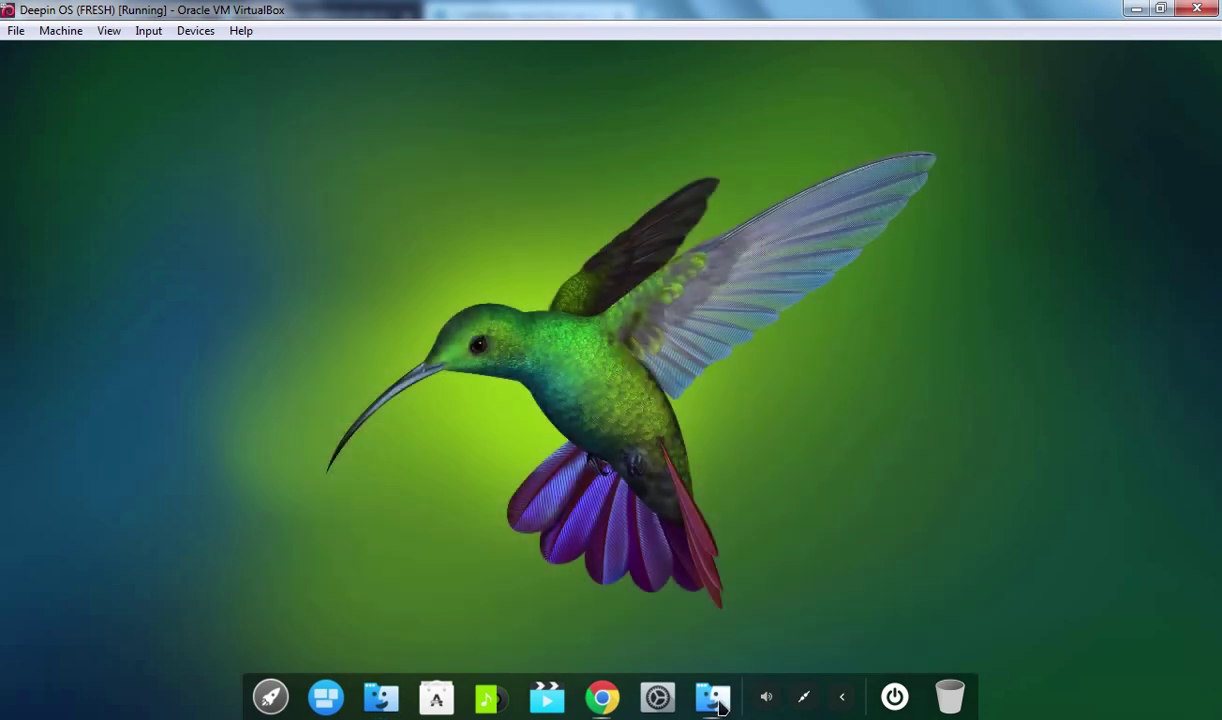
left_click(716, 702)
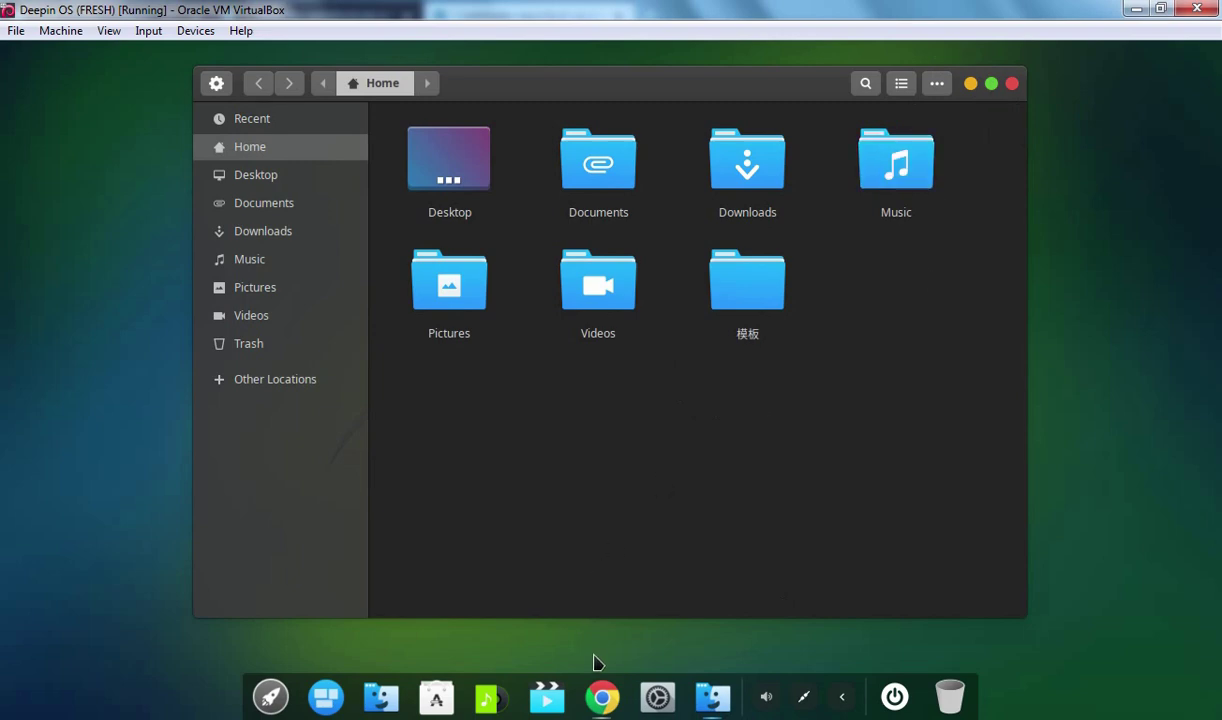
left_click(604, 700)
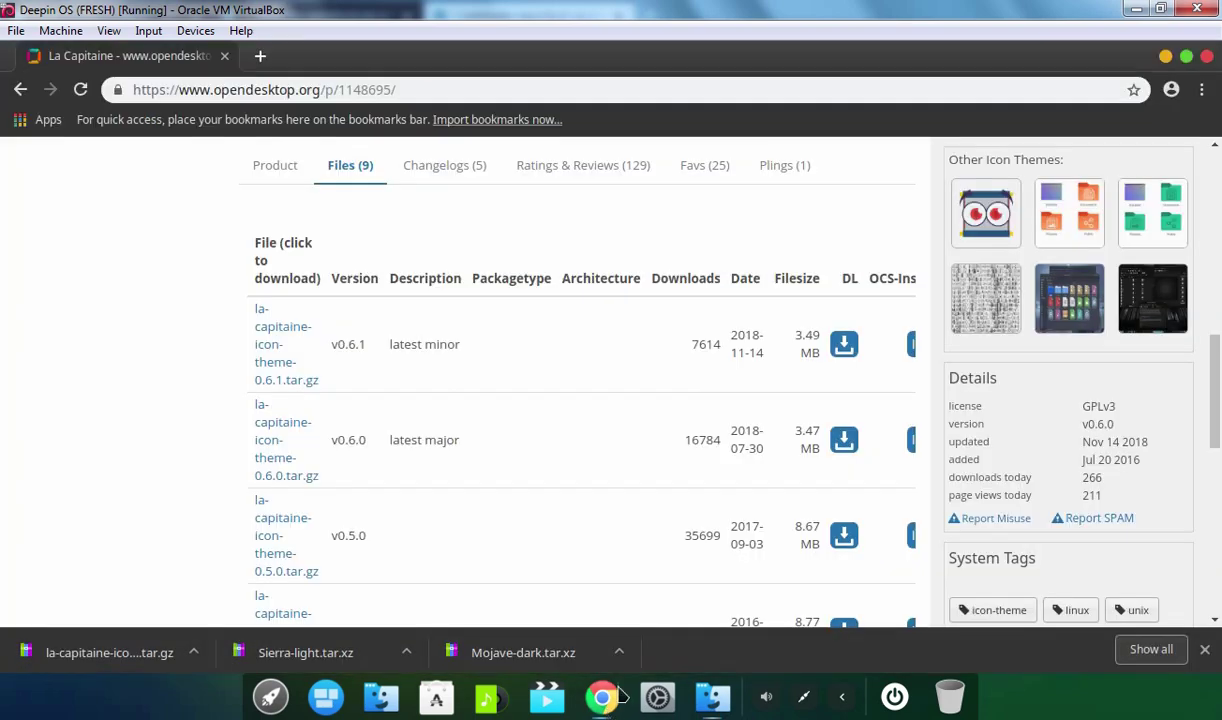